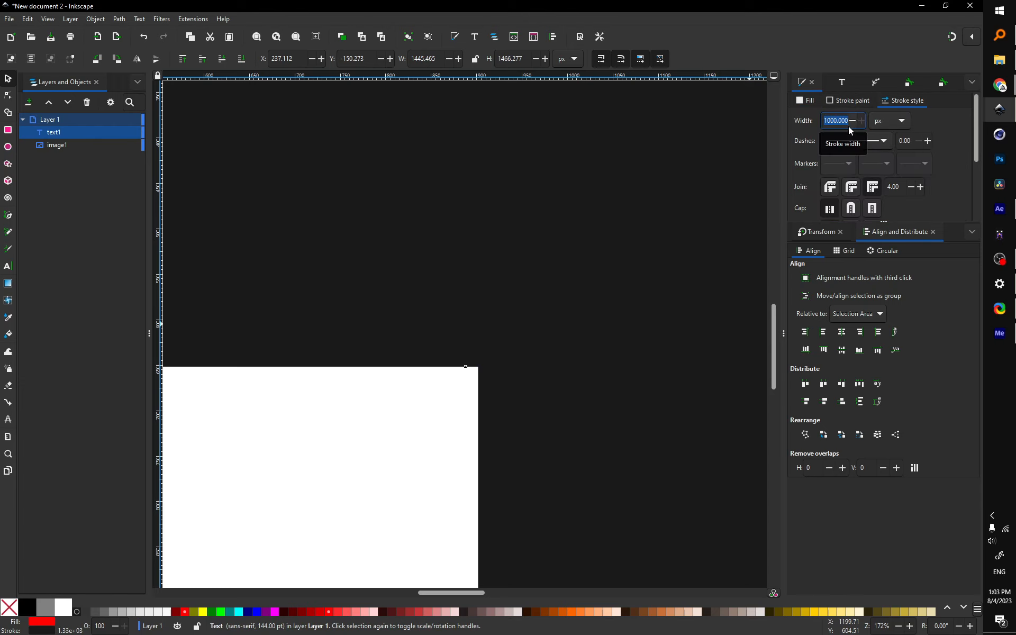
# Step: Reduce the P's dark outline stroke width to 10 px
pyautogui.write('10')
pyautogui.press('Return')
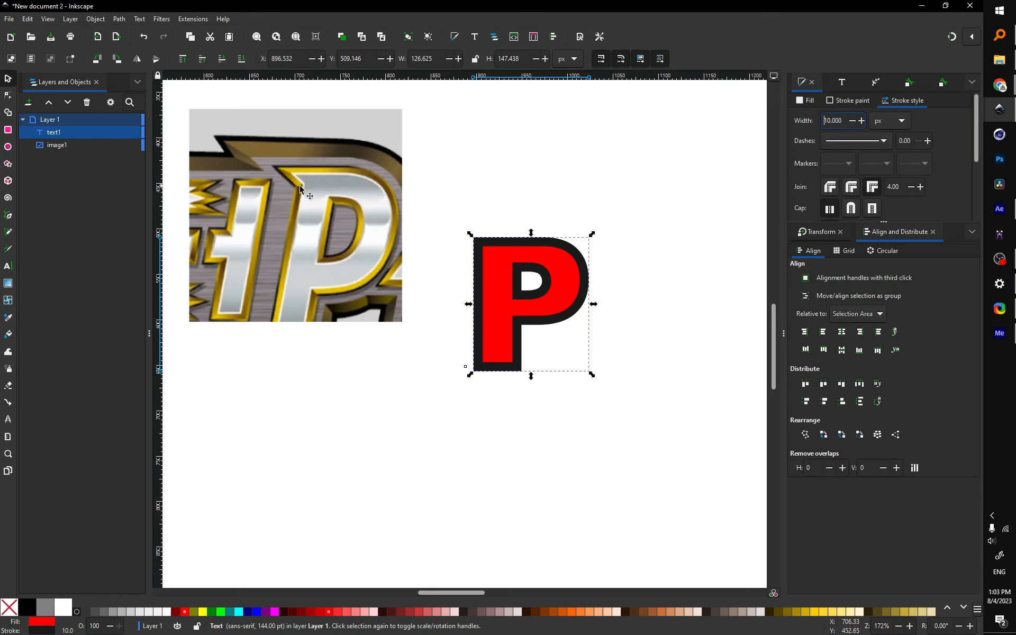
# Step: Convert the P text into an editable path with Object to Path
pyautogui.click(597, 188)
pyautogui.click(578, 290)
pyautogui.click(8, 97)
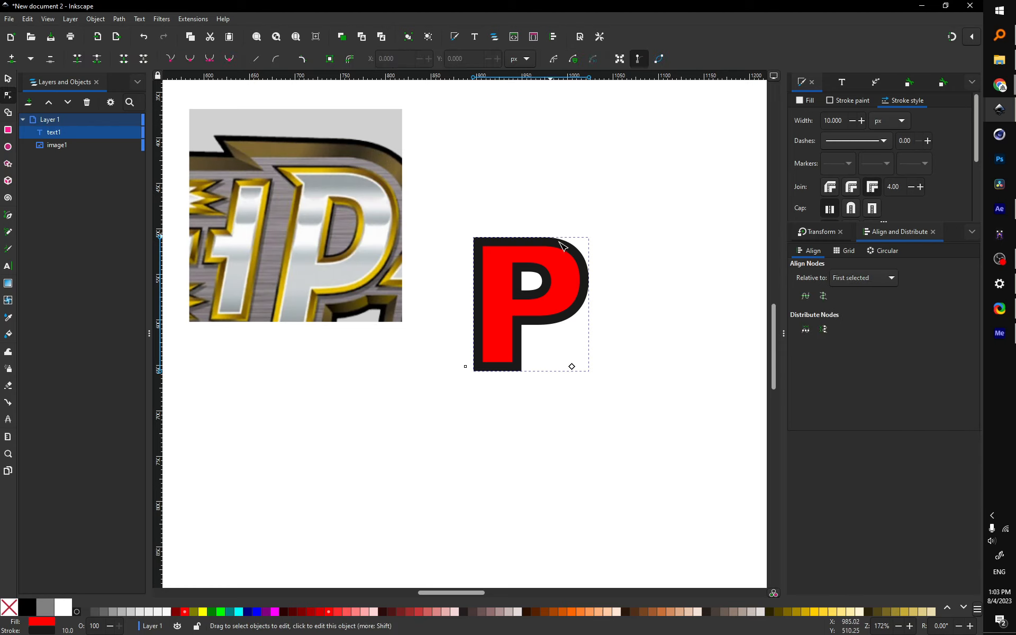
pyautogui.click(119, 19)
pyautogui.click(167, 45)
pyautogui.press('Escape')
# Step: Add a node on the P's left edge and pull the top-left corner out into a slanted point
pyautogui.click(476, 234)
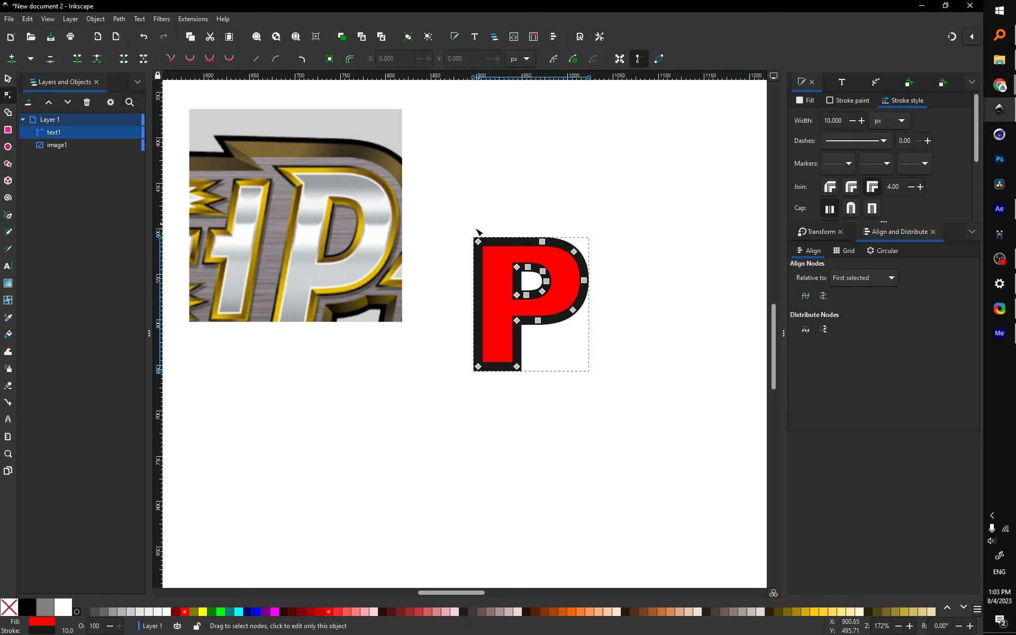
pyautogui.scroll(2, 483, 251)
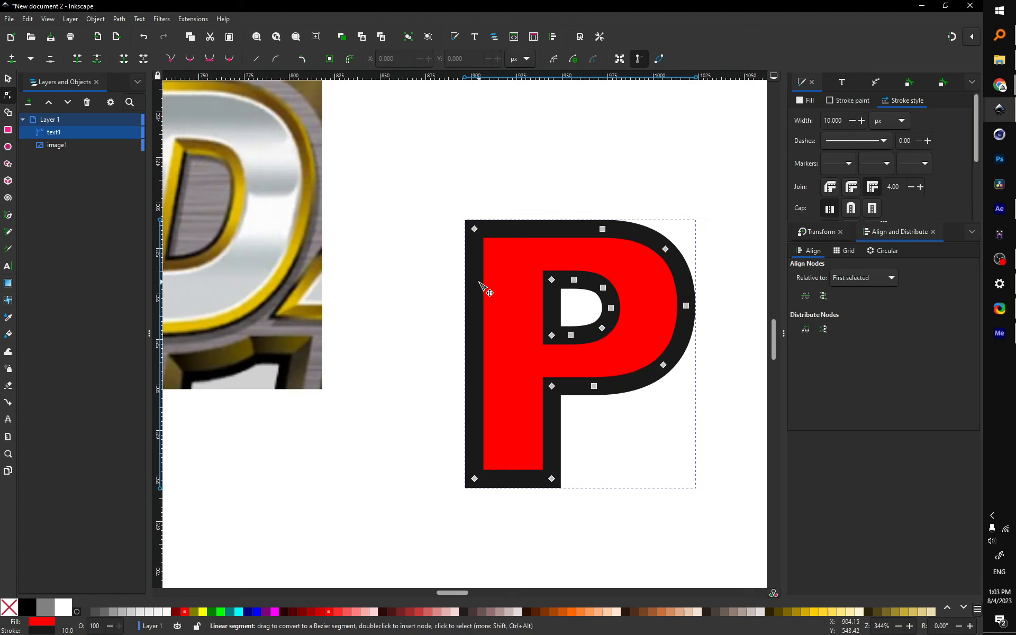
pyautogui.doubleClick(474, 289)
pyautogui.moveTo(476, 232); pyautogui.dragTo(437, 230)
pyautogui.scroll(-2, 459, 170)
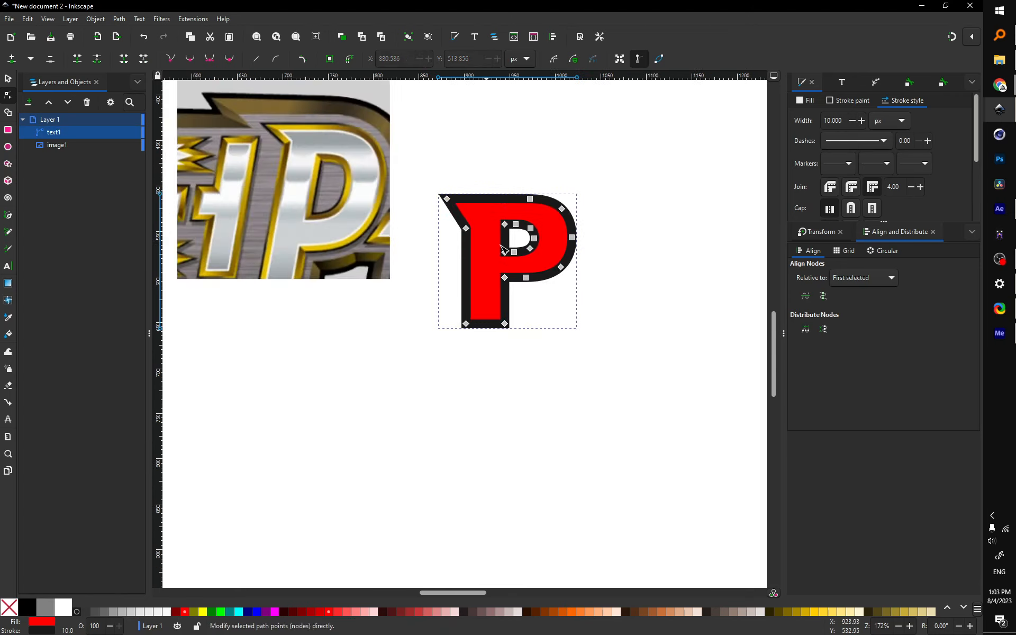
pyautogui.click(578, 321)
pyautogui.moveTo(576, 320); pyautogui.dragTo(563, 348)
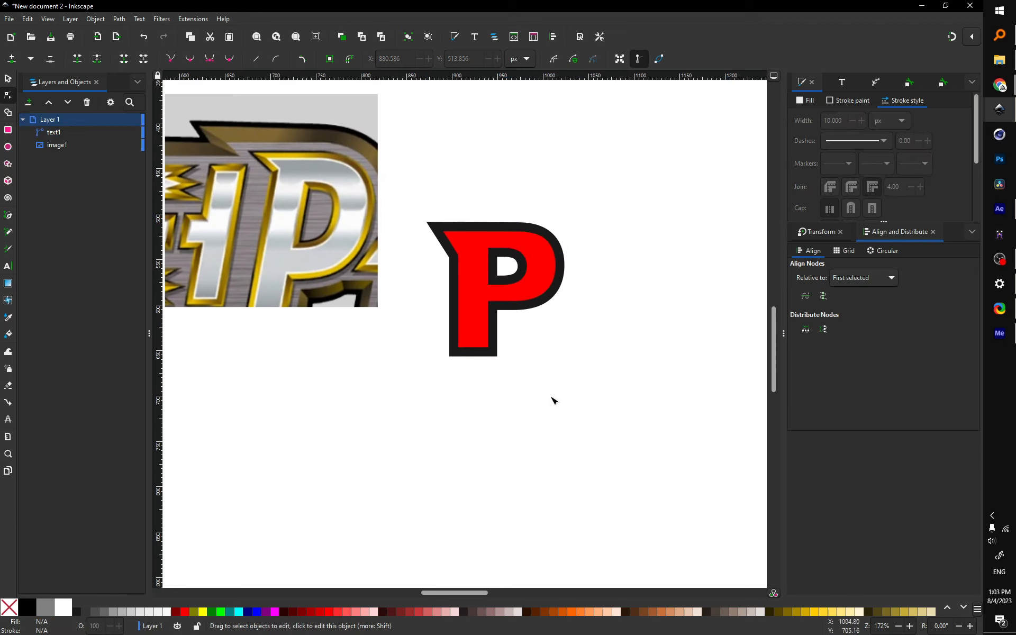
pyautogui.click(489, 321)
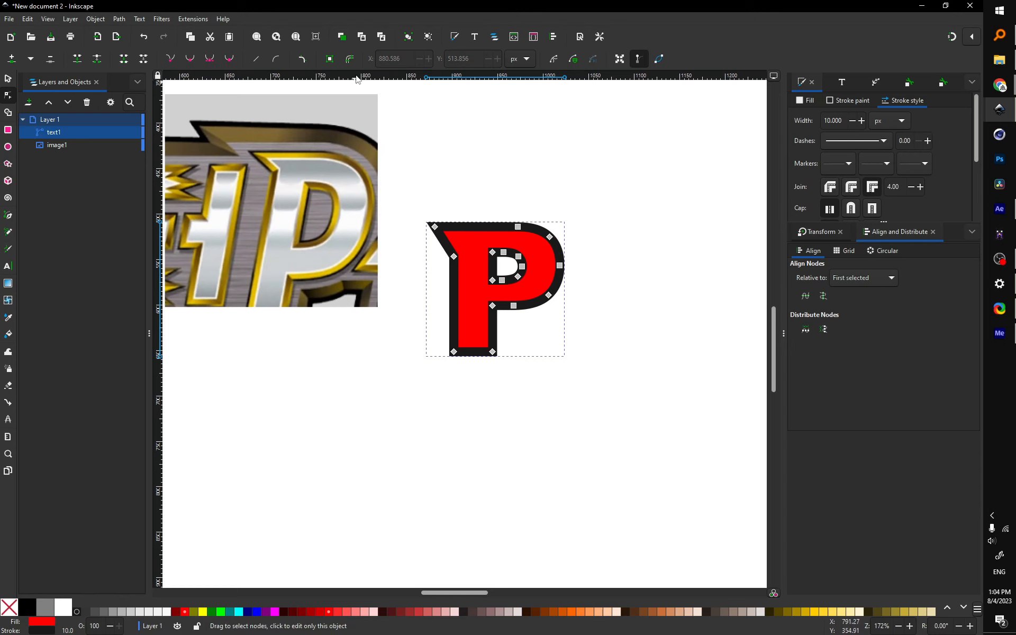
# Step: Run Stroke to Path so the P's outline becomes its own shape
pyautogui.click(120, 19)
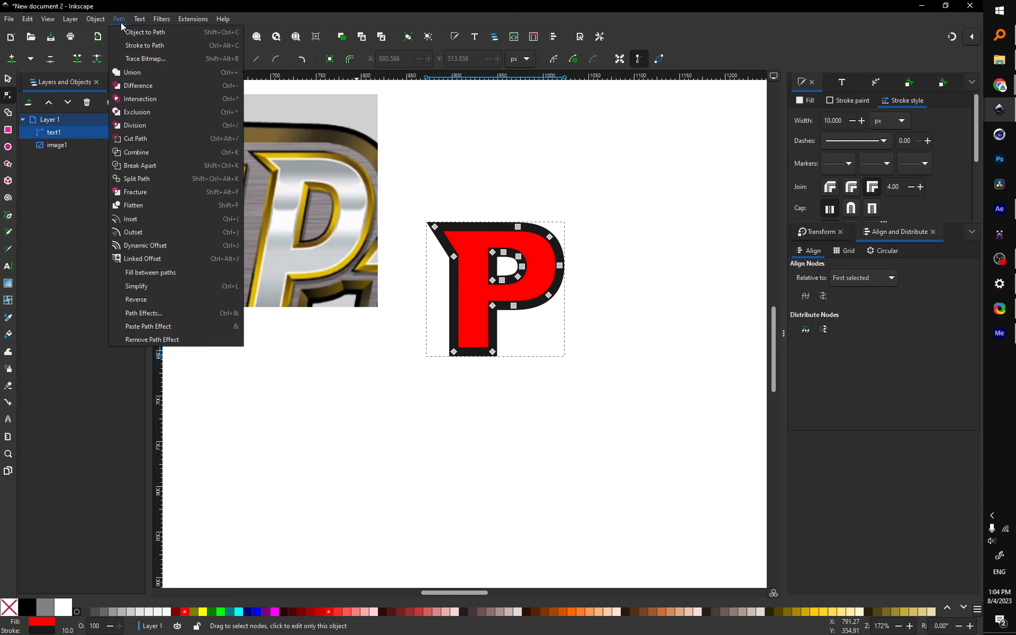
pyautogui.click(161, 46)
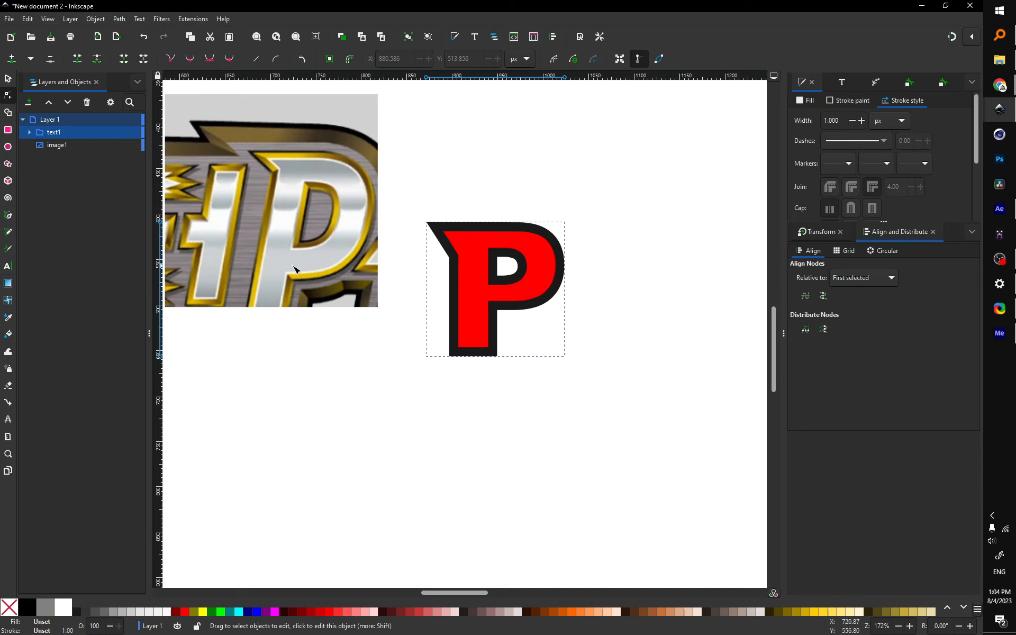
pyautogui.click(29, 132)
# Step: Ungroup text1 so the outline path2 and red fill sit directly on Layer 1
pyautogui.click(568, 212)
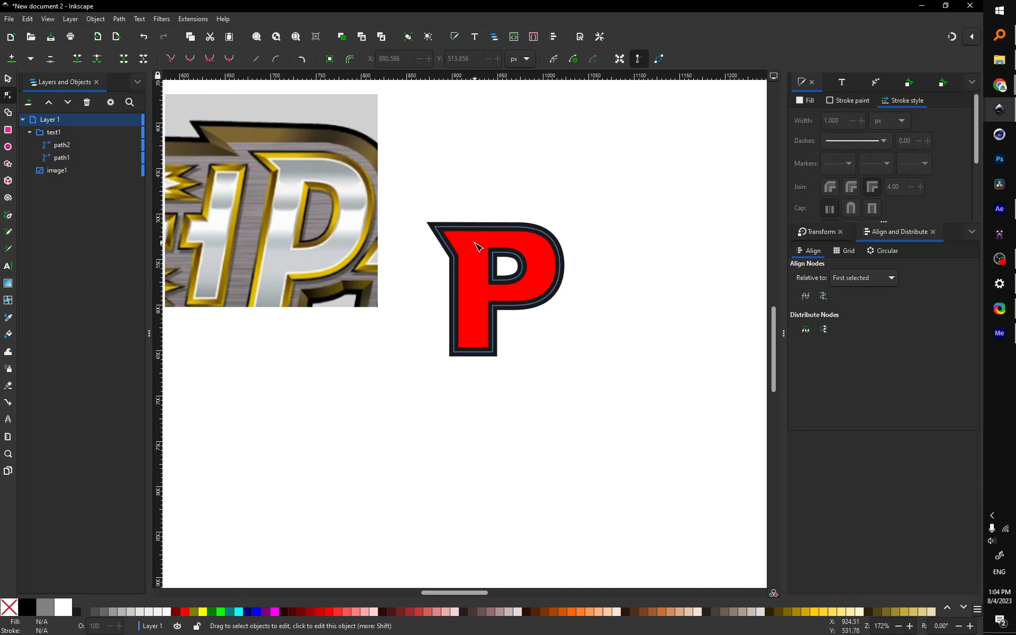
pyautogui.click(482, 247)
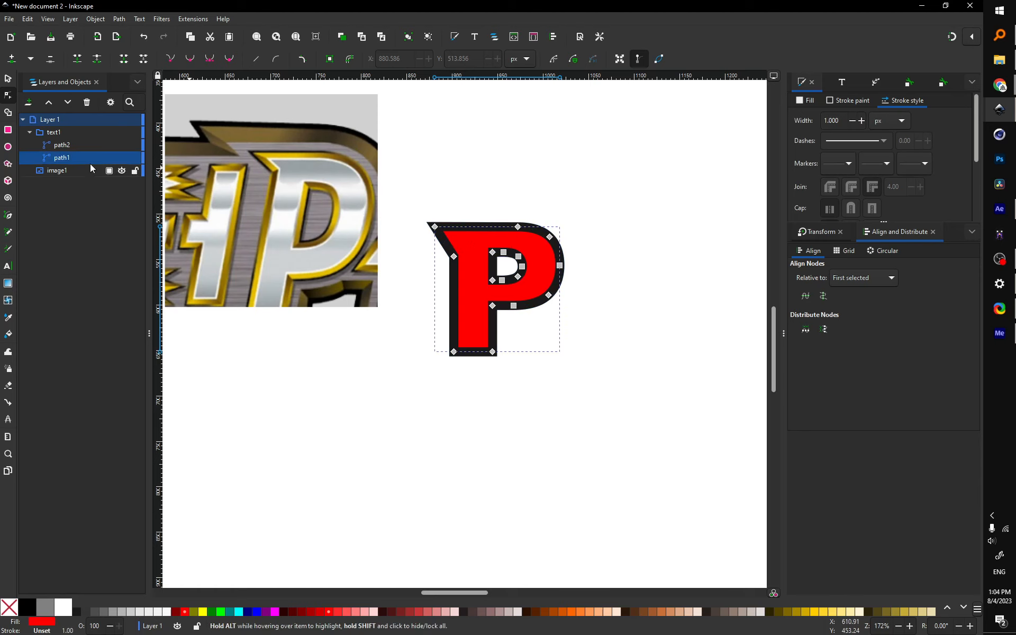
pyautogui.click(74, 149)
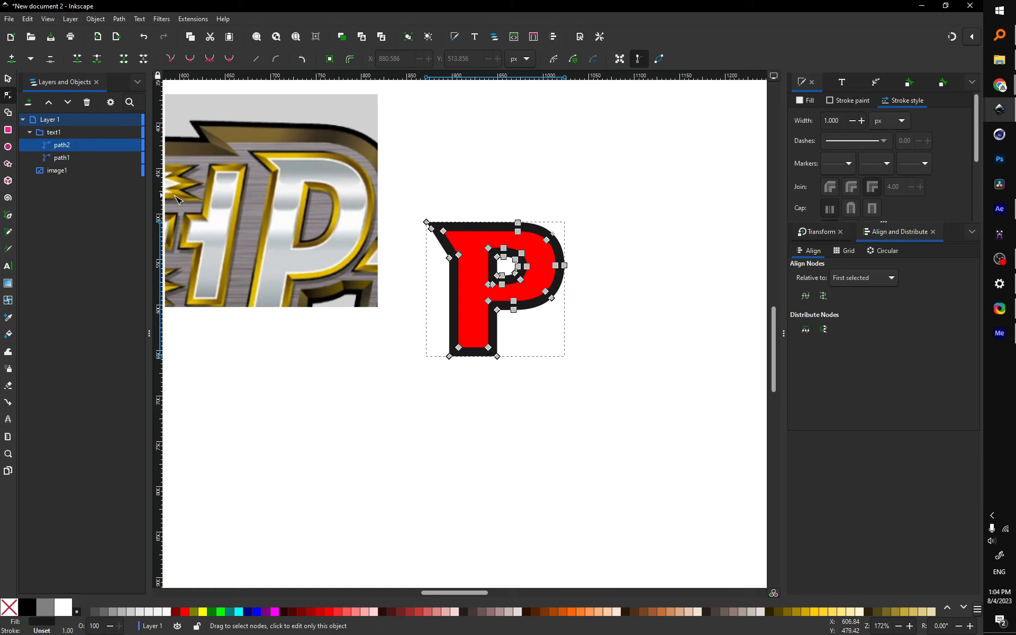
pyautogui.click(61, 133)
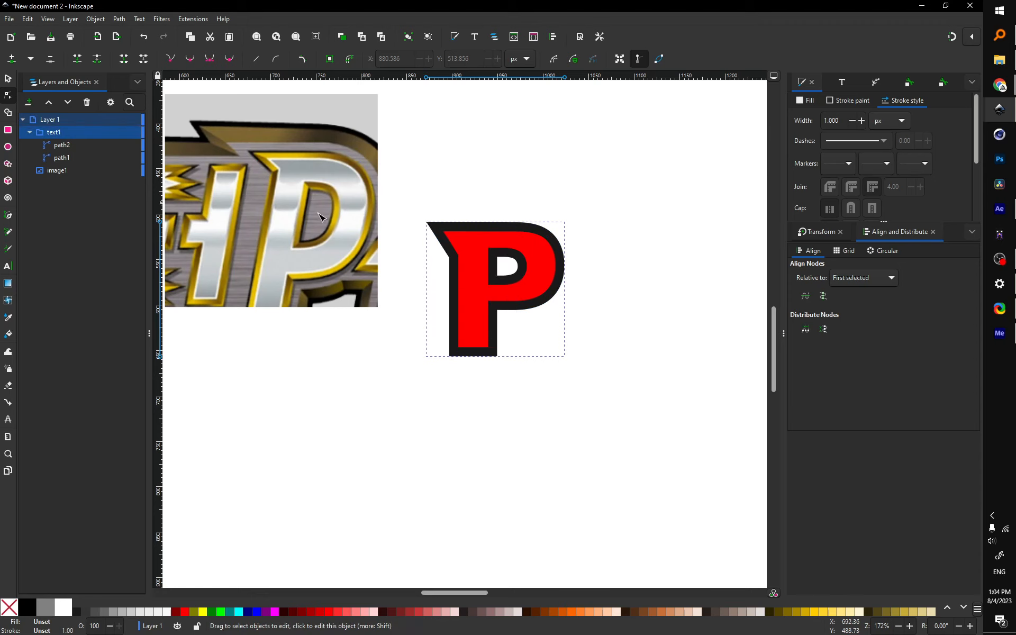
pyautogui.hotkey('ctrl', 'shift', 'g')
pyautogui.click(570, 229)
pyautogui.scroll(5, 556, 233)
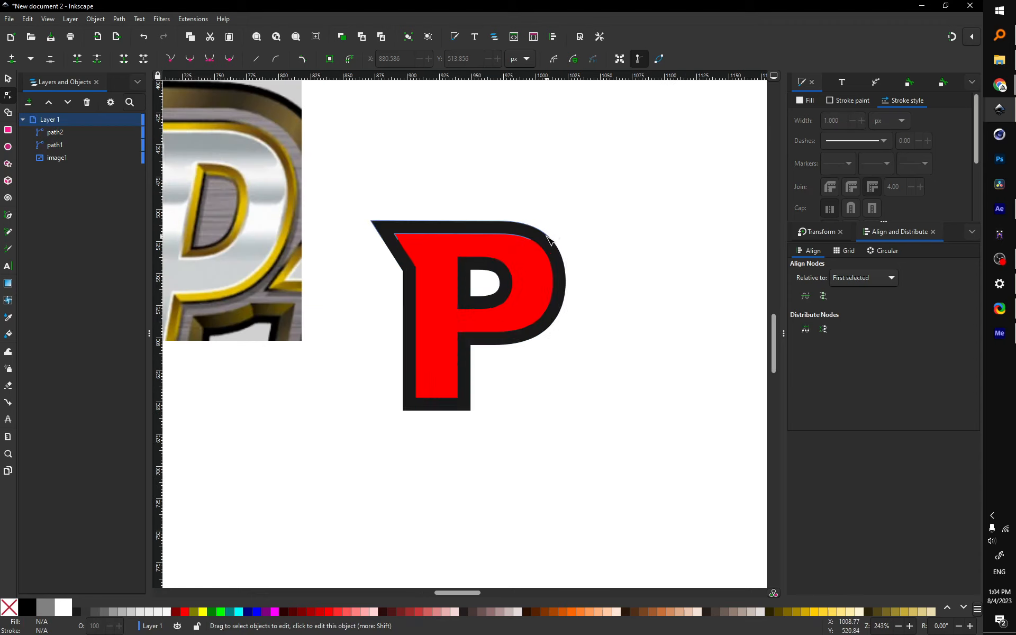
pyautogui.click(548, 228)
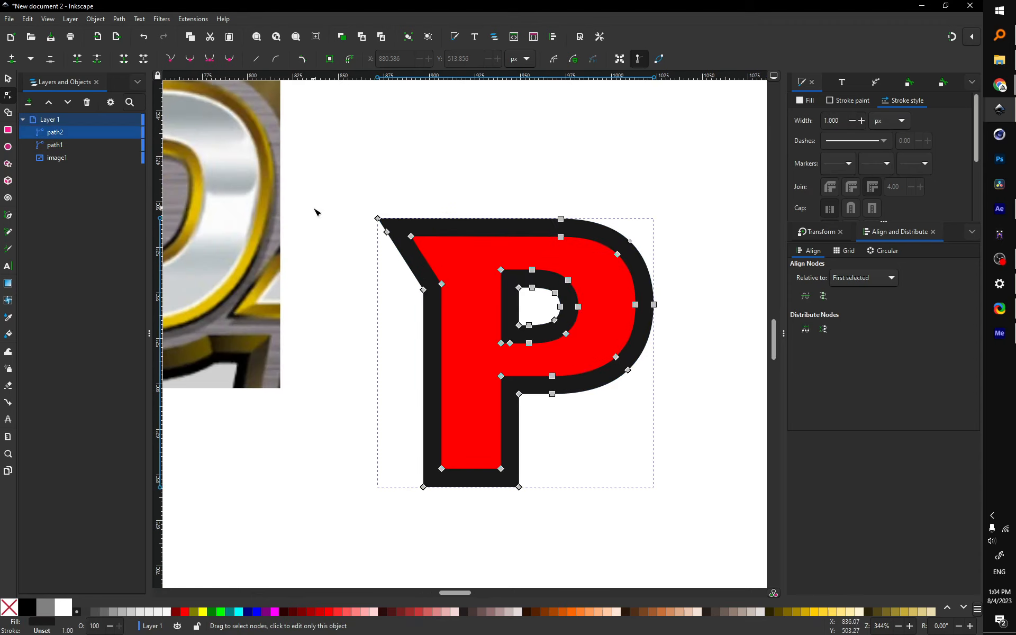
pyautogui.scroll(-2, 550, 320)
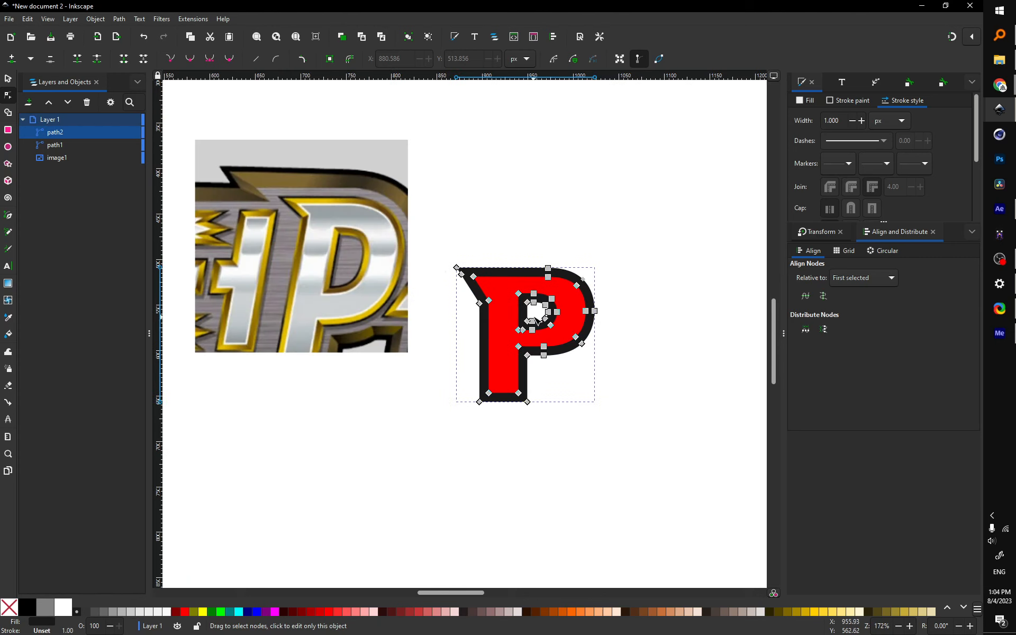
pyautogui.scroll(1, 501, 270)
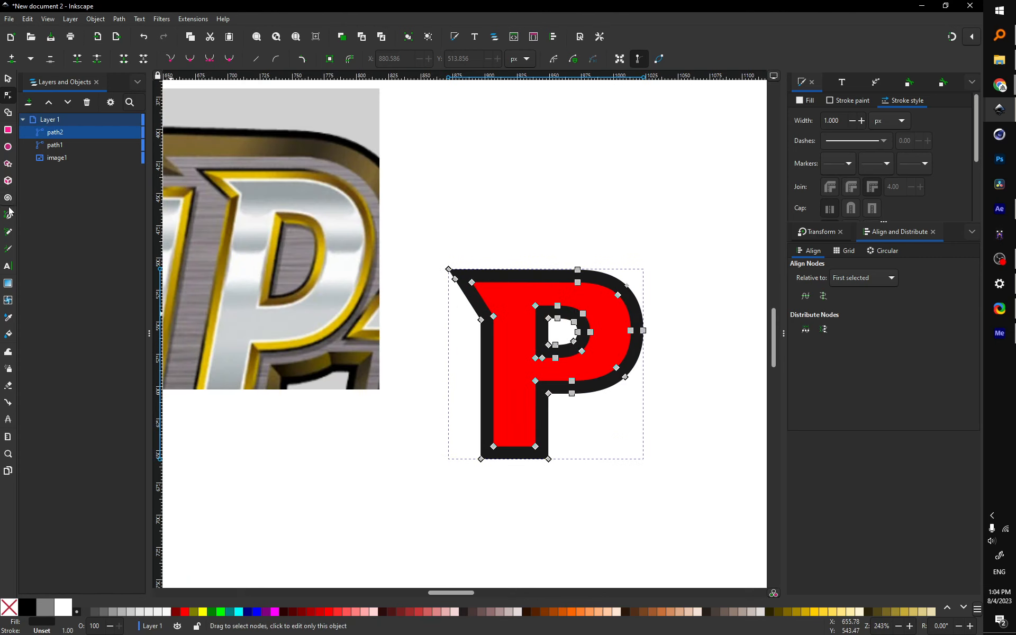
pyautogui.click(9, 232)
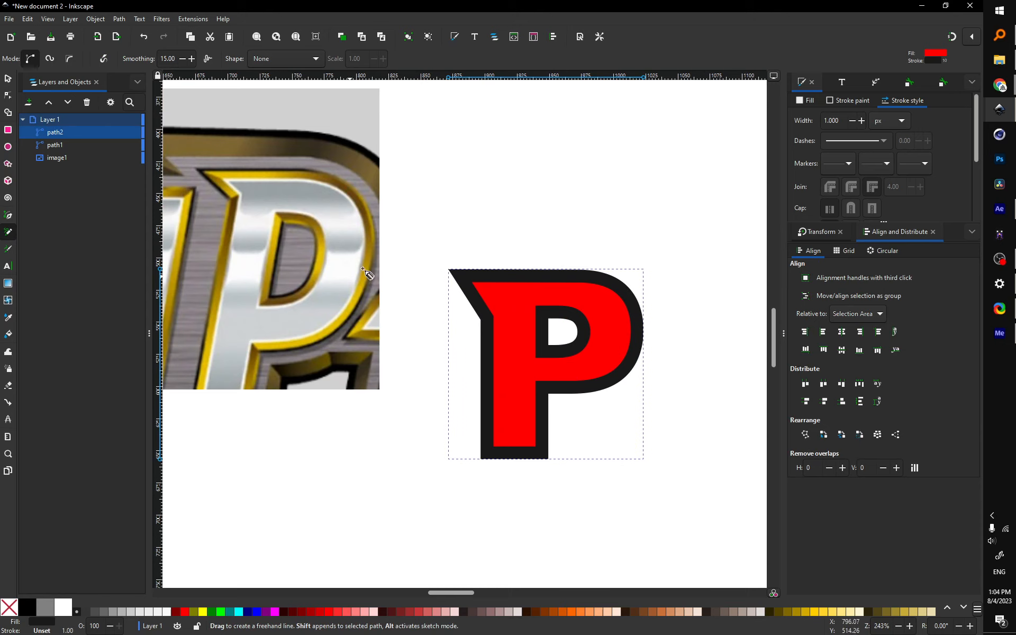
# Step: Draw the top-left bevel line and give it a lime green 1.36 stroke
pyautogui.moveTo(445, 268); pyautogui.dragTo(490, 293)
pyautogui.hotkey('ctrl', 'z')
pyautogui.hotkey('ctrl', 'z')
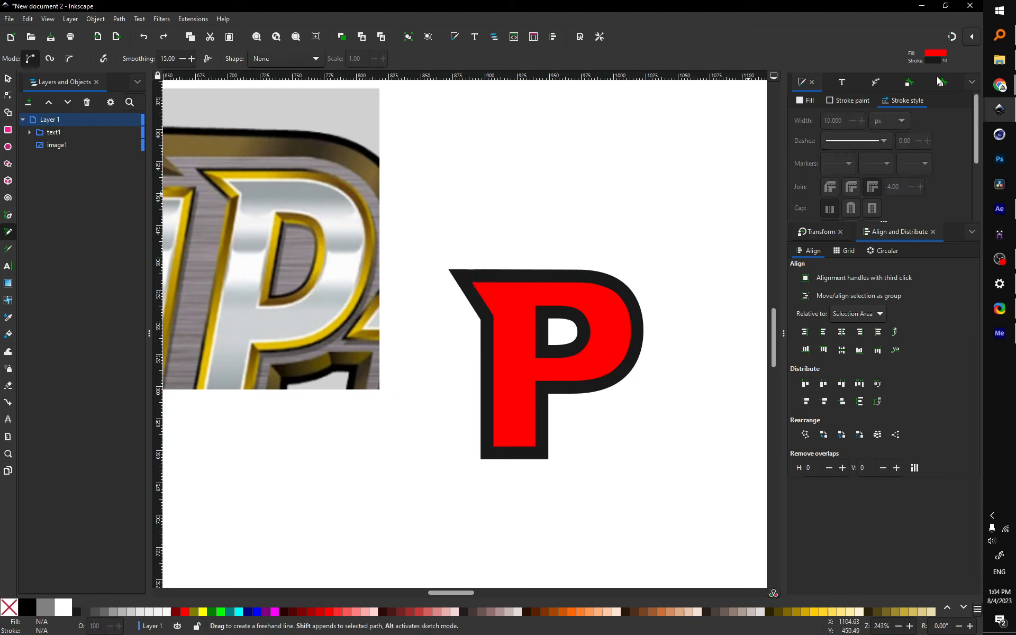
pyautogui.click(955, 37)
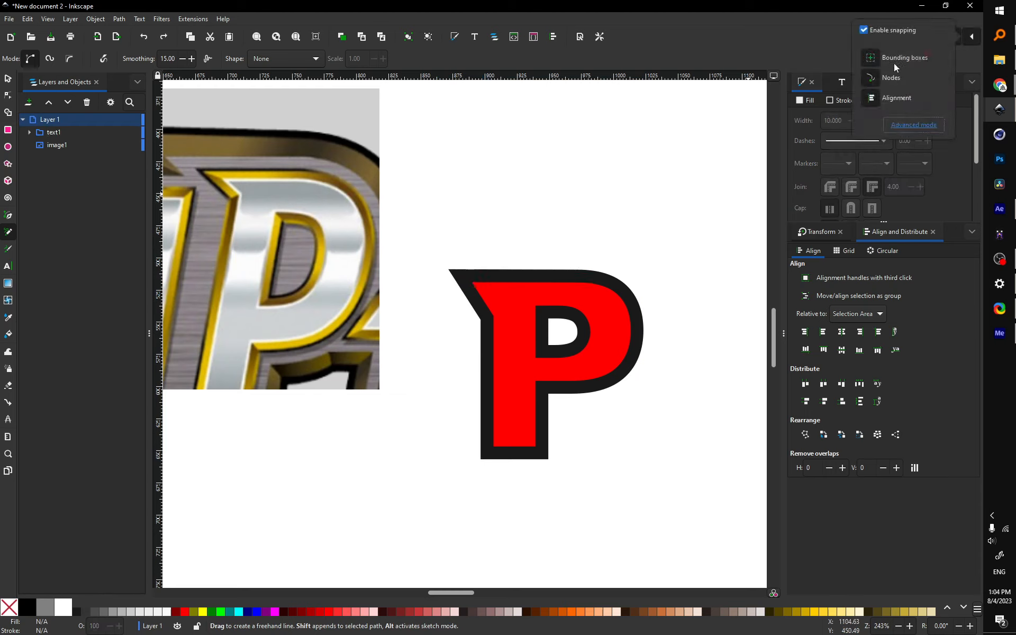
pyautogui.click(521, 170)
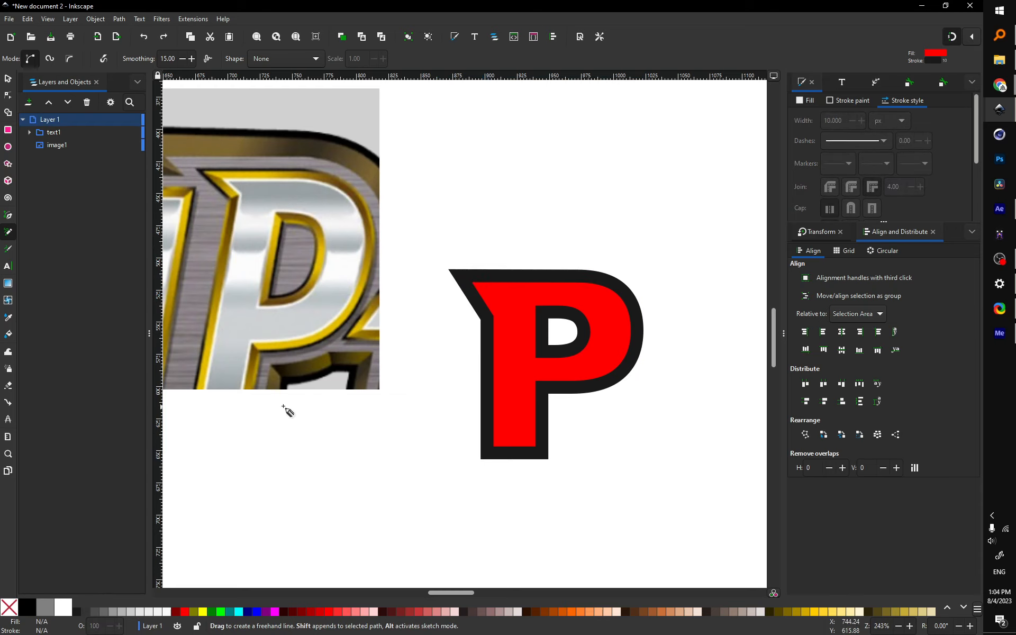
pyautogui.moveTo(449, 270); pyautogui.dragTo(473, 283)
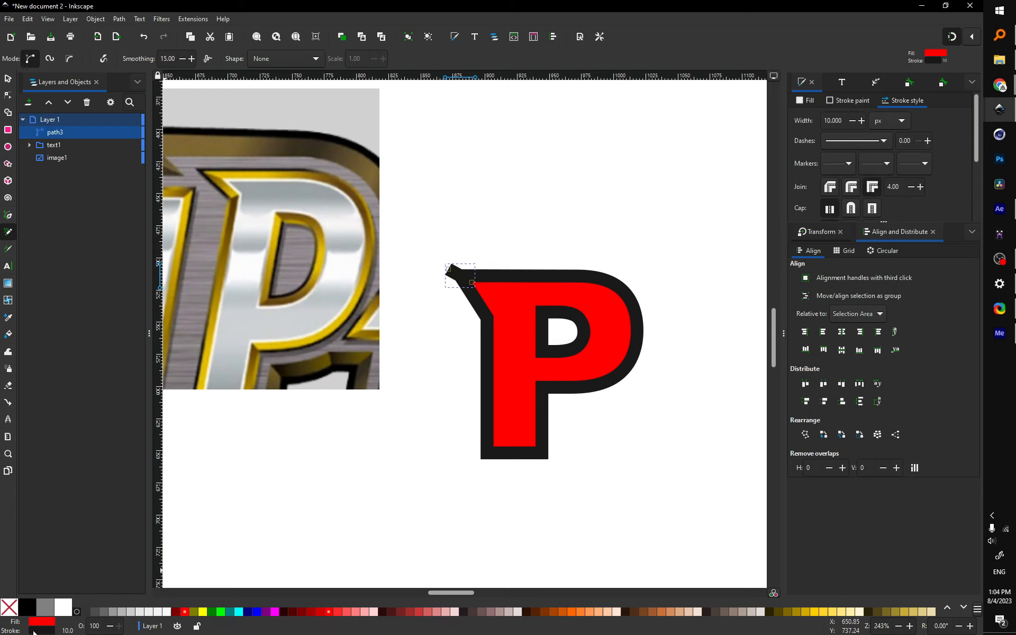
pyautogui.keyDown('shift'); pyautogui.click(221, 612); pyautogui.keyUp('shift')
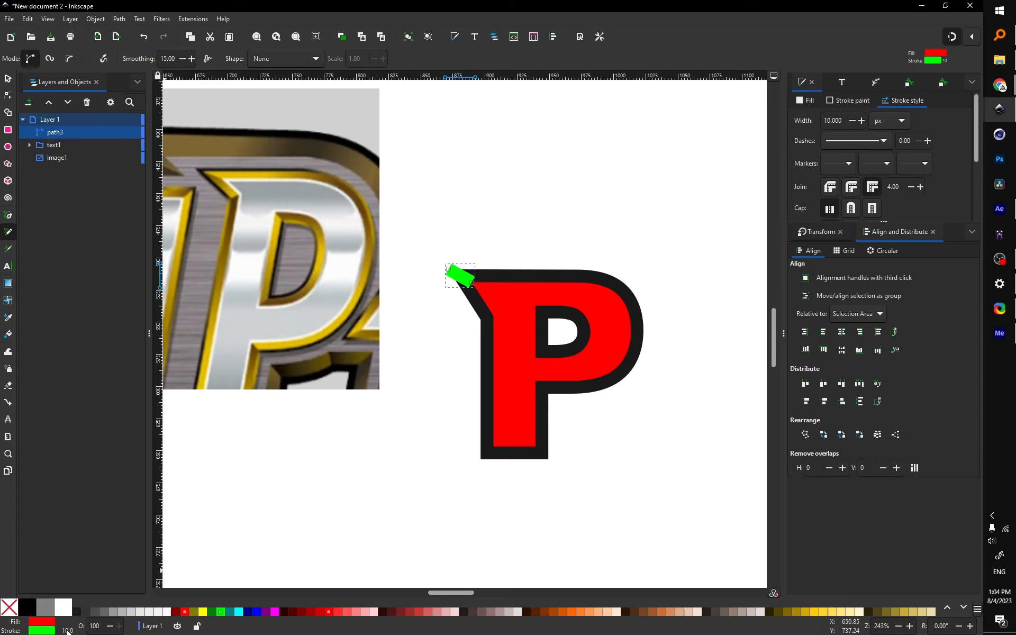
pyautogui.moveTo(67, 630); pyautogui.dragTo(55, 631)
# Step: Draw bevel lines at the left notch, bottom-left, bottom-right and stem-to-bowl corners
pyautogui.keyDown('ctrl'); pyautogui.scroll(1, 529, 331); pyautogui.keyUp('ctrl')
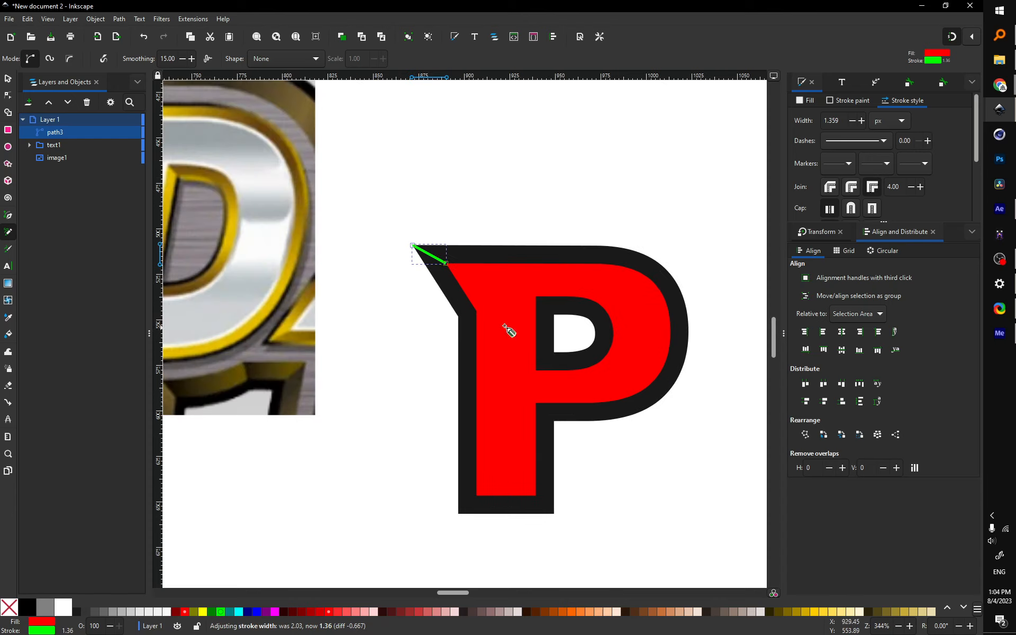
pyautogui.click(477, 313)
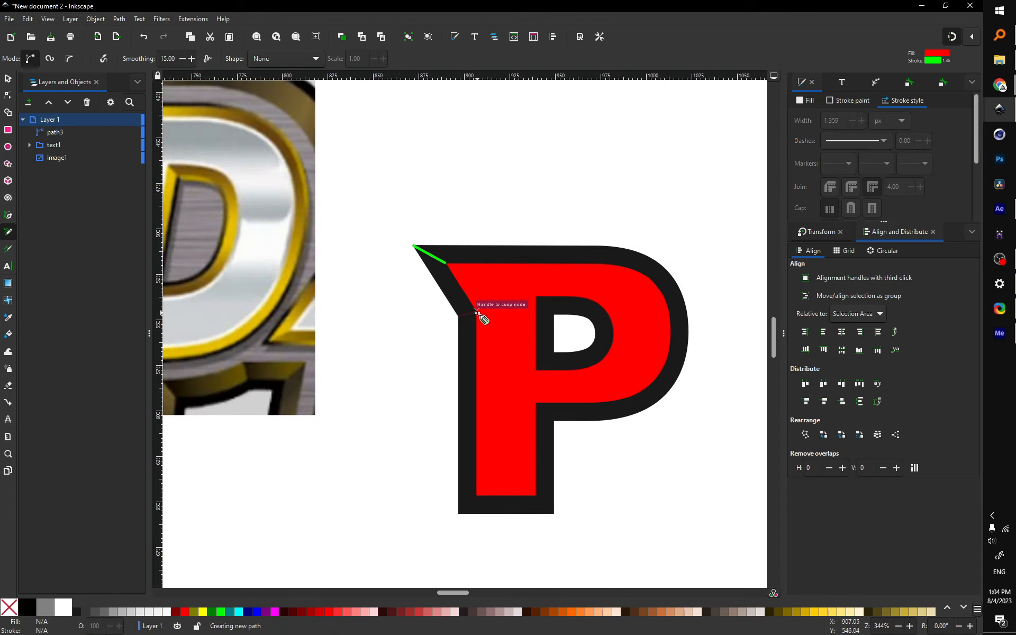
pyautogui.click(477, 314)
pyautogui.click(458, 514)
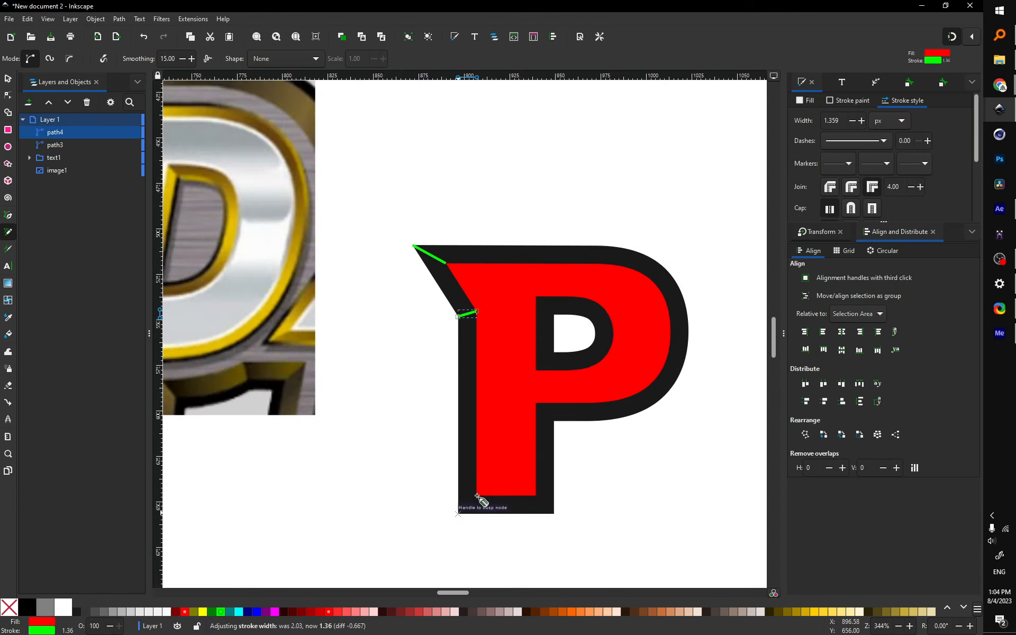
pyautogui.click(476, 496)
pyautogui.click(536, 496)
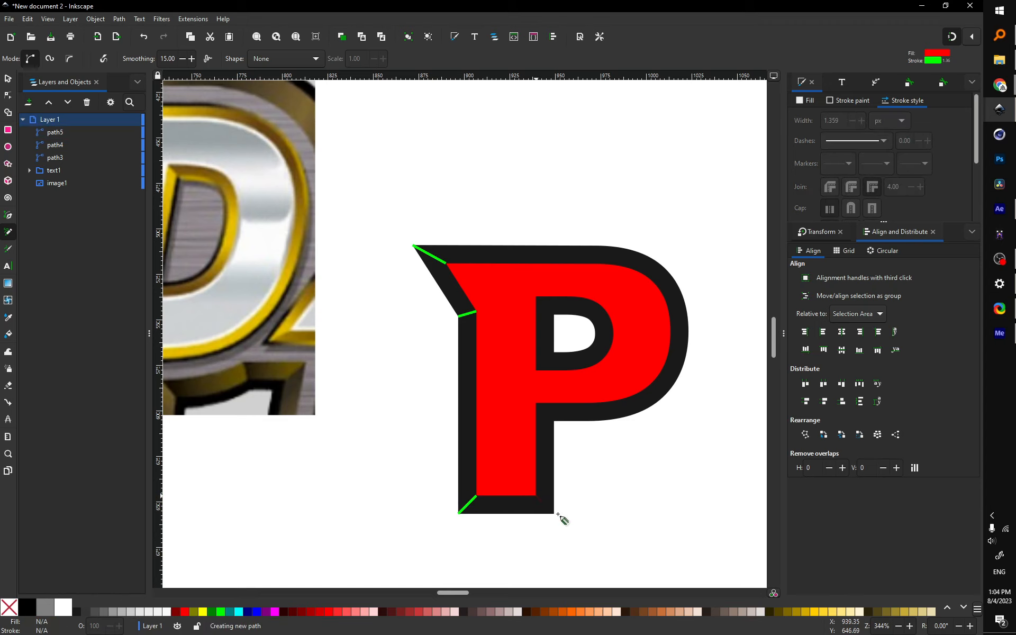
pyautogui.click(553, 514)
pyautogui.click(536, 402)
pyautogui.click(553, 421)
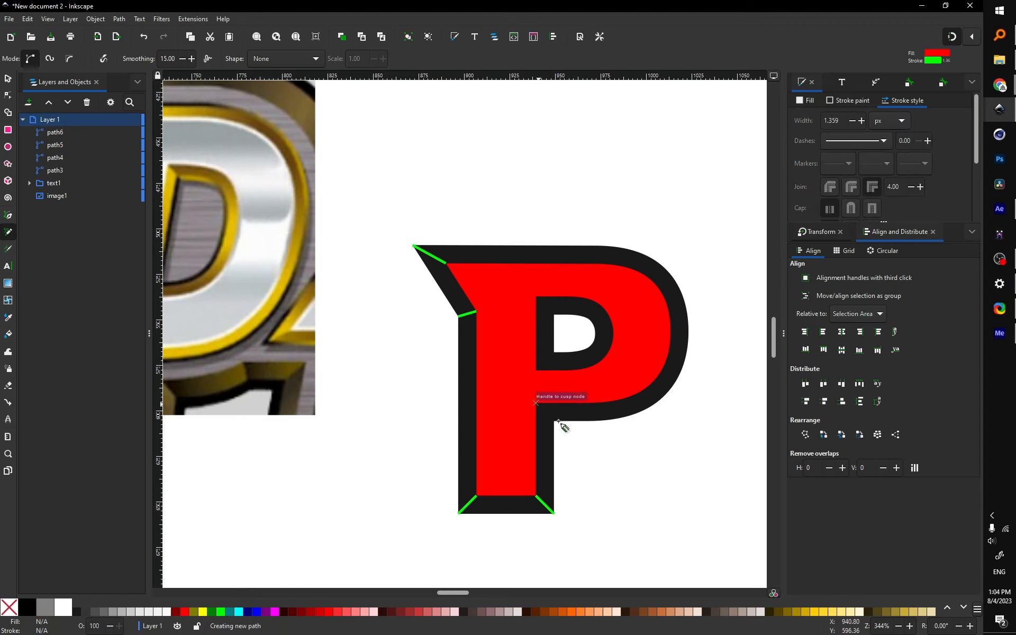
# Step: Draw the counter's lower and top bevel lines, then select the bevel lines
pyautogui.scroll(-2, 623, 438)
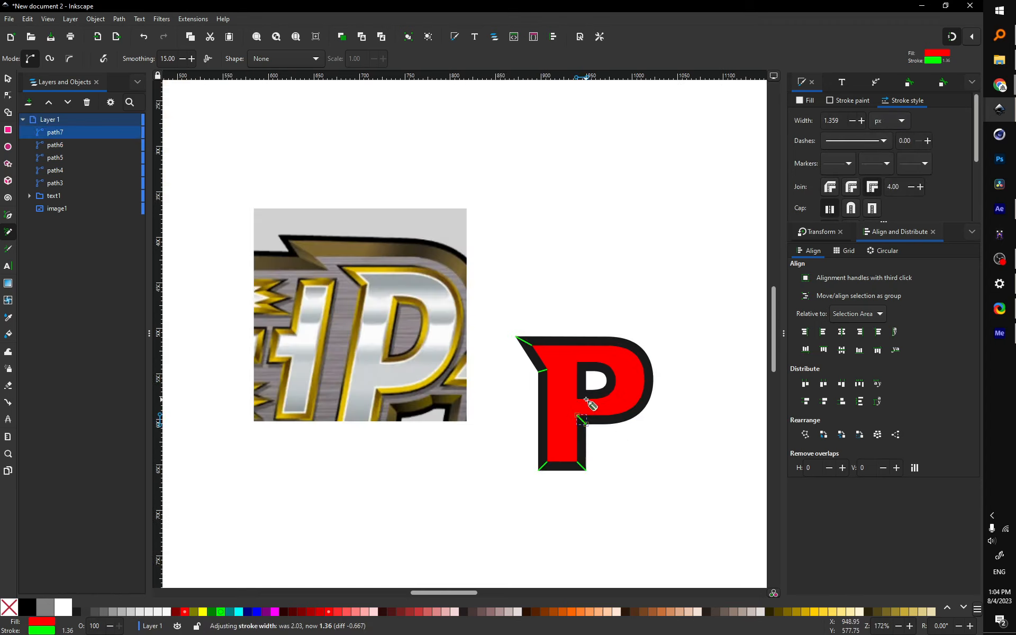
pyautogui.scroll(2, 587, 399)
pyautogui.click(569, 401)
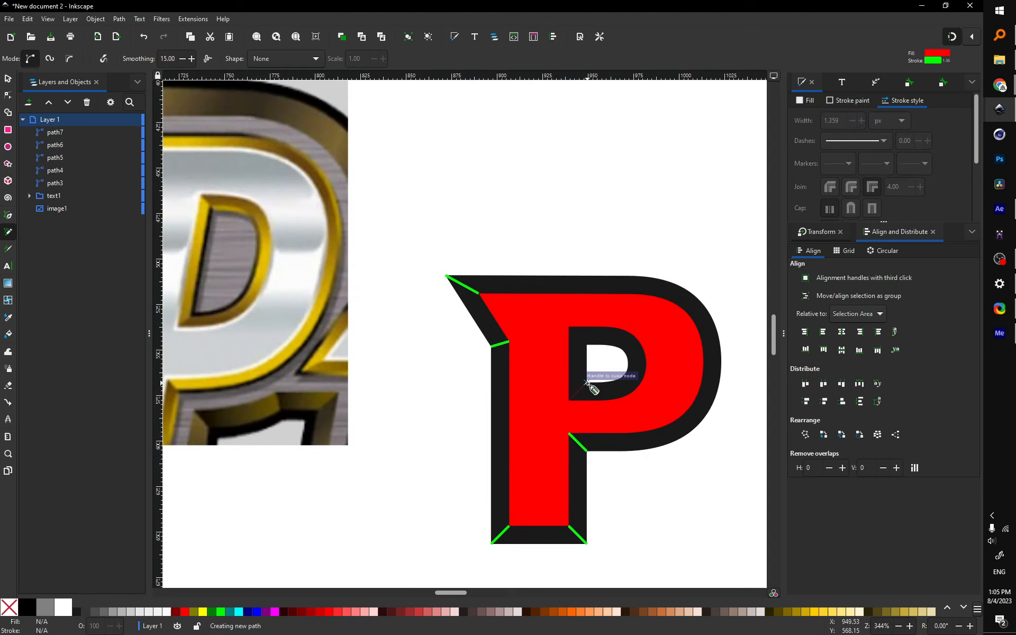
pyautogui.click(587, 382)
pyautogui.click(568, 327)
pyautogui.click(586, 345)
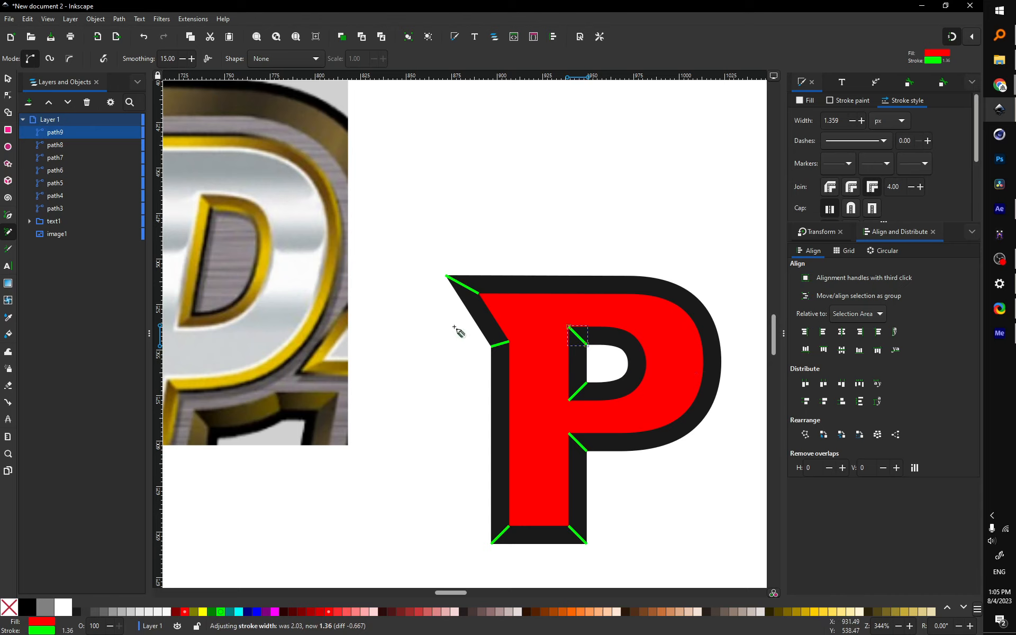
pyautogui.click(445, 275)
pyautogui.click(9, 80)
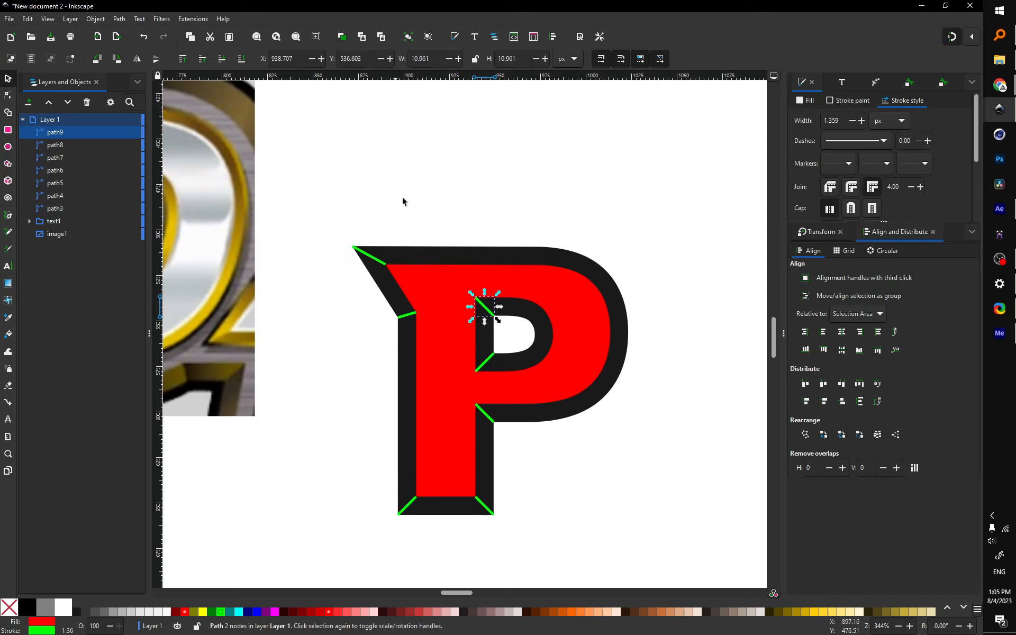
pyautogui.hscroll(4, 402, 197)
pyautogui.scroll(-1, 402, 197)
pyautogui.keyDown('shift'); pyautogui.click(381, 265); pyautogui.keyUp('shift')
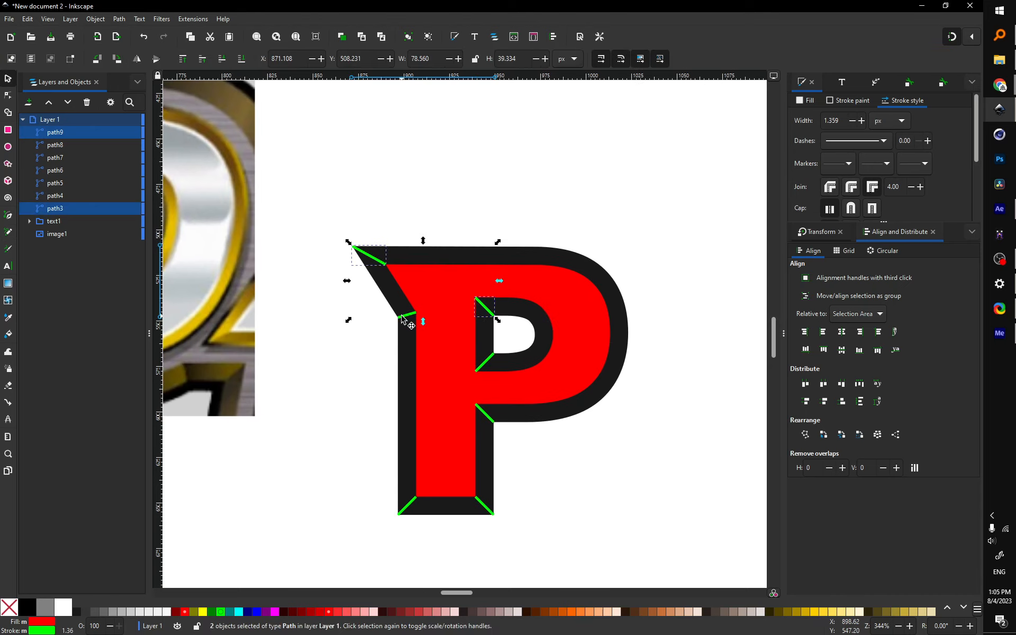
pyautogui.keyDown('shift'); pyautogui.click(403, 316); pyautogui.keyUp('shift')
pyautogui.keyDown('shift'); pyautogui.click(485, 365); pyautogui.keyUp('shift')
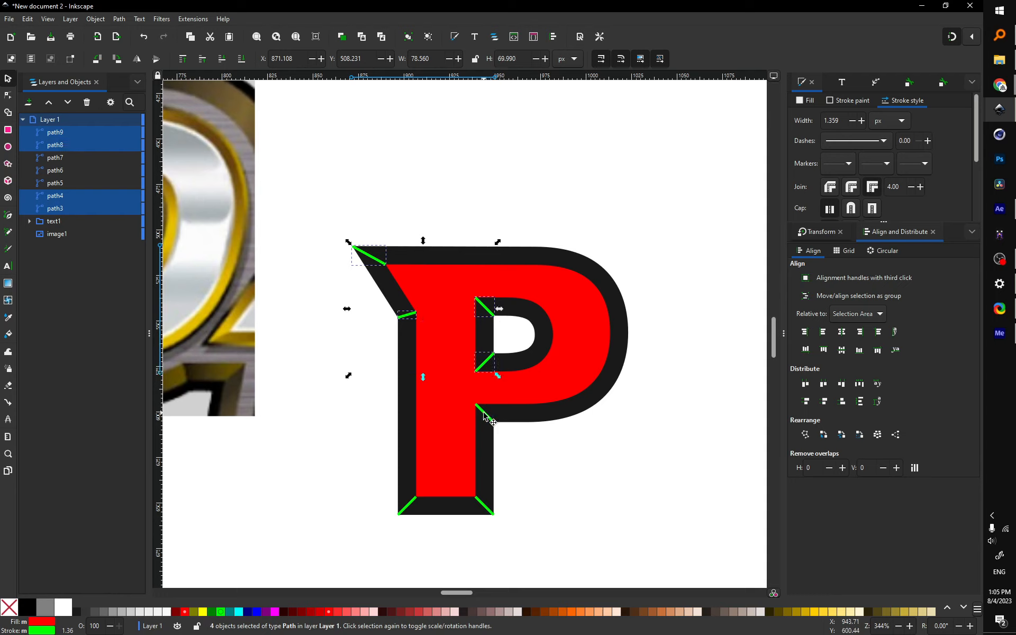
pyautogui.keyDown('shift'); pyautogui.click(485, 413); pyautogui.keyUp('shift')
pyautogui.keyDown('shift'); pyautogui.click(419, 508); pyautogui.keyUp('shift')
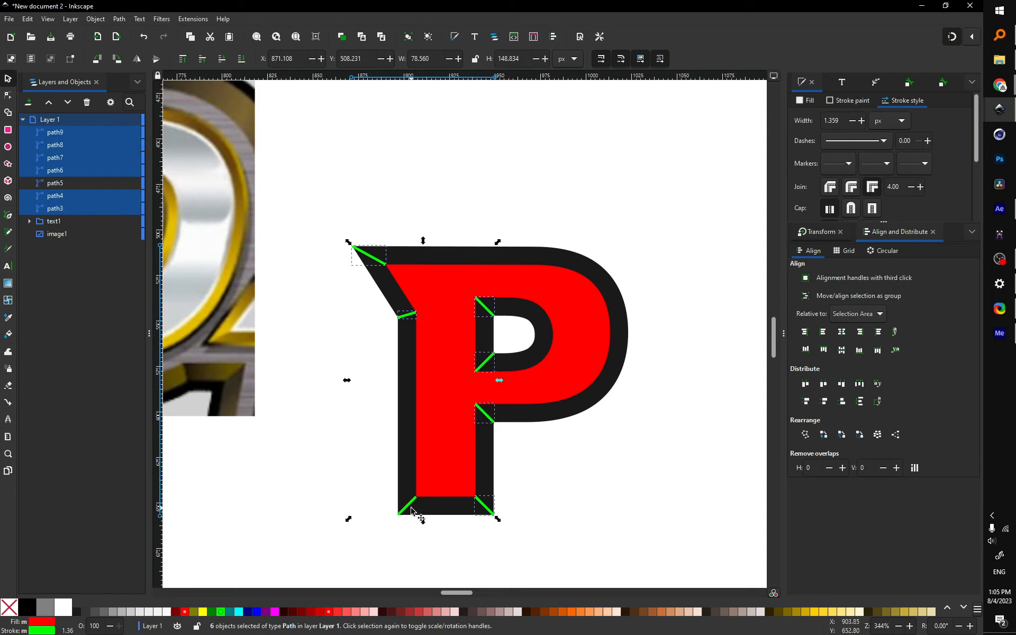
pyautogui.keyDown('shift'); pyautogui.click(412, 510); pyautogui.keyUp('shift')
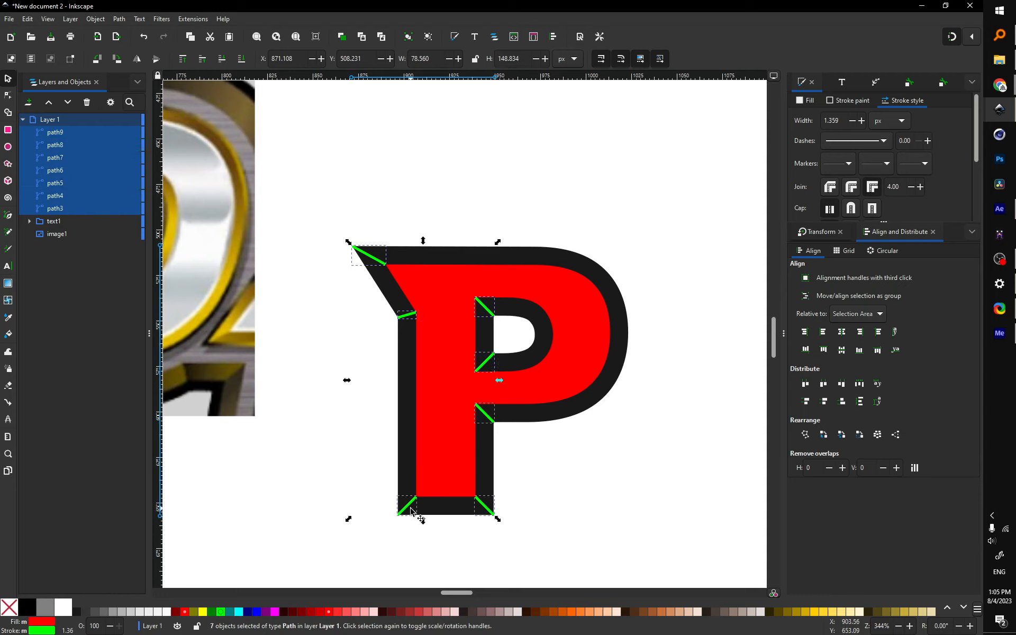
pyautogui.keyDown('shift'); pyautogui.click(426, 395); pyautogui.keyUp('shift')
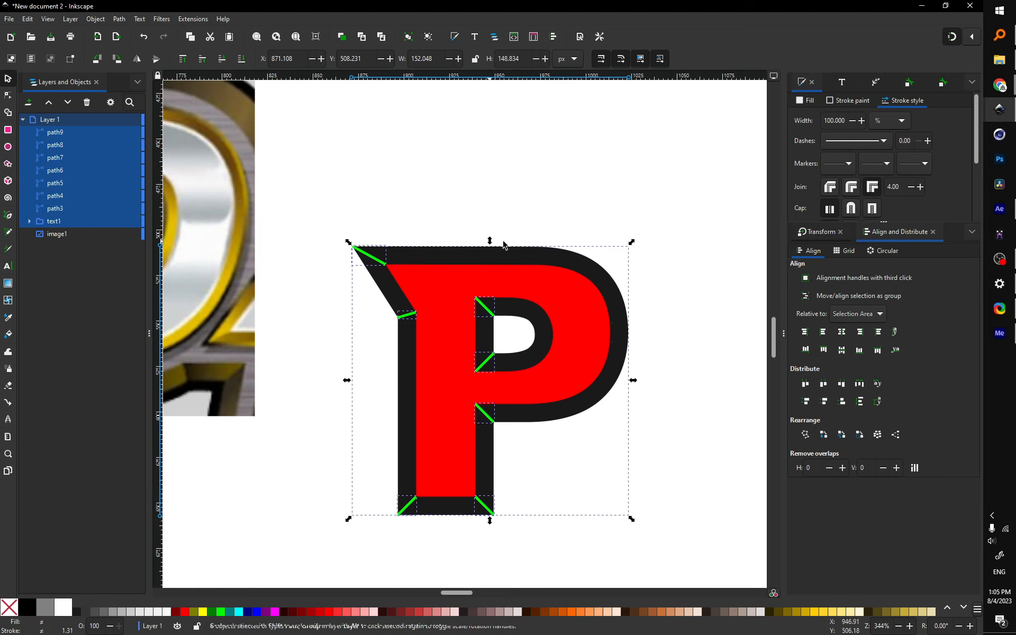
pyautogui.click(9, 114)
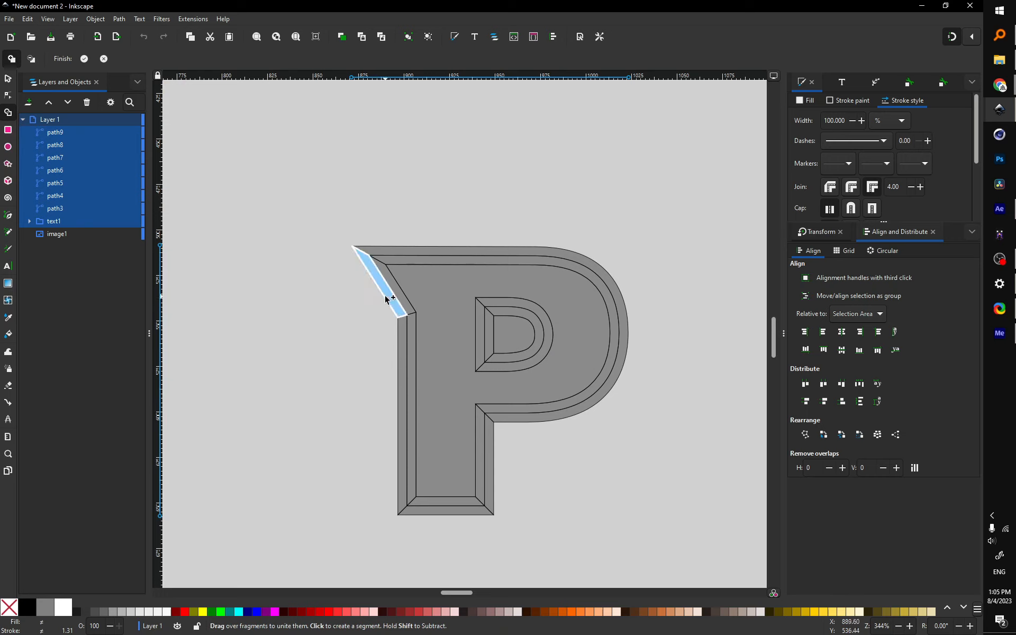
pyautogui.moveTo(390, 295)
pyautogui.mouseDown()
pyautogui.moveTo(386, 256)
pyautogui.moveTo(398, 259)
pyautogui.moveTo(405, 336)
pyautogui.moveTo(416, 341)
pyautogui.moveTo(431, 510)
pyautogui.moveTo(490, 478)
pyautogui.mouseUp()
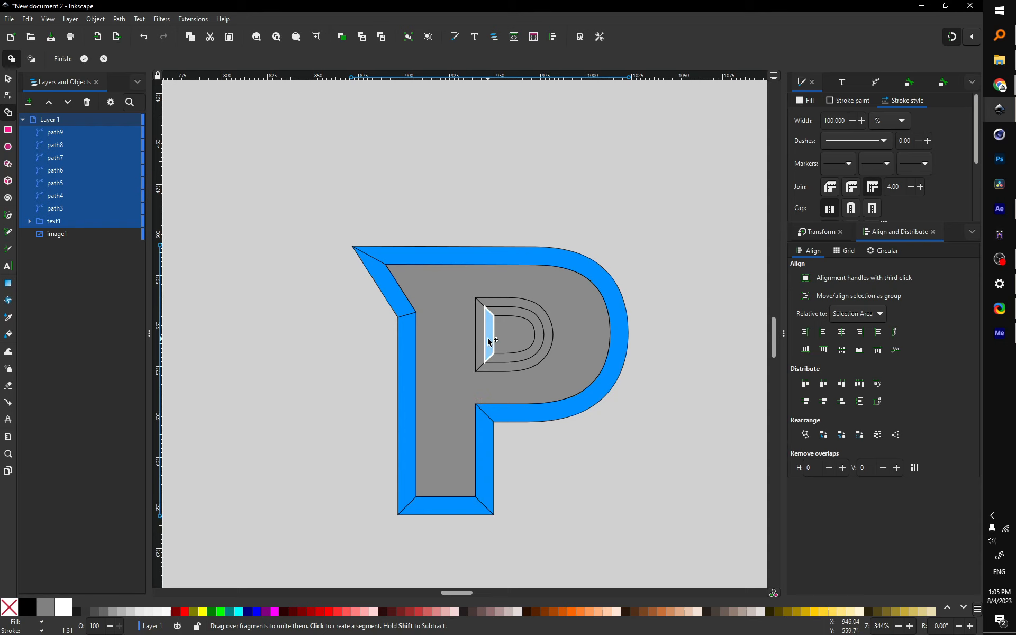
pyautogui.moveTo(488, 338)
pyautogui.mouseDown()
pyautogui.moveTo(510, 368)
pyautogui.moveTo(508, 357)
pyautogui.mouseUp()
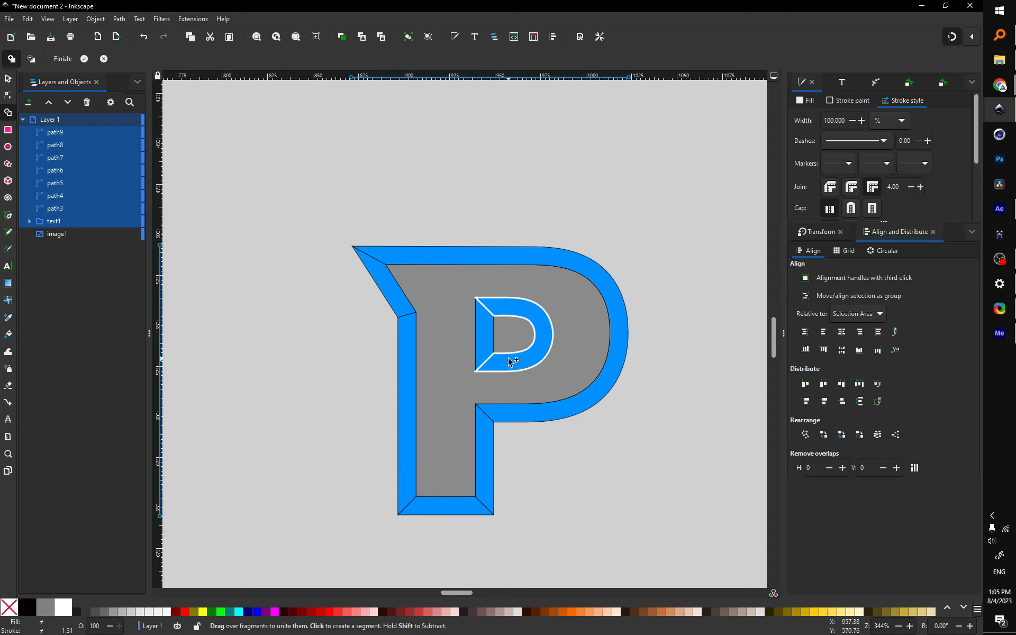
pyautogui.press('Return')
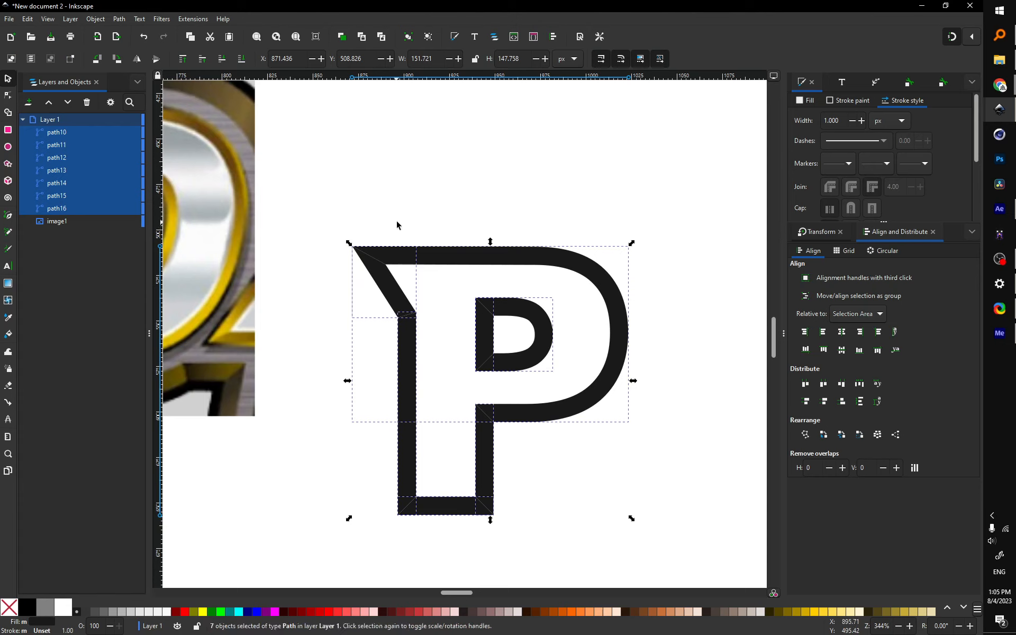
pyautogui.hotkey('ctrl', 'z')
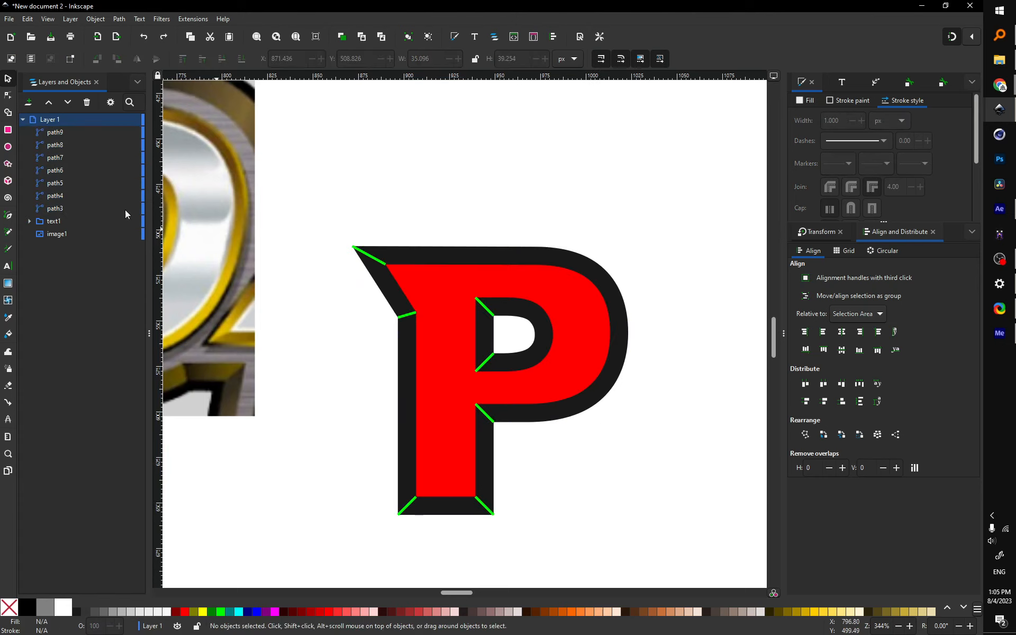
# Step: Select all seven bevel lines, path3 through path9
pyautogui.keyDown('shift'); pyautogui.click(63, 132); pyautogui.keyUp('shift')
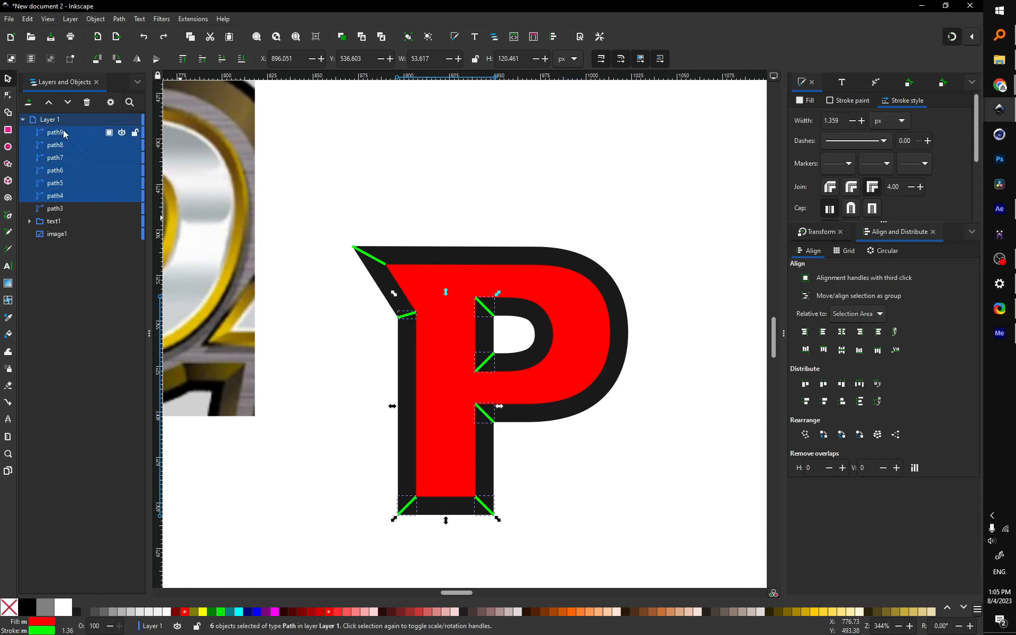
pyautogui.click(63, 209)
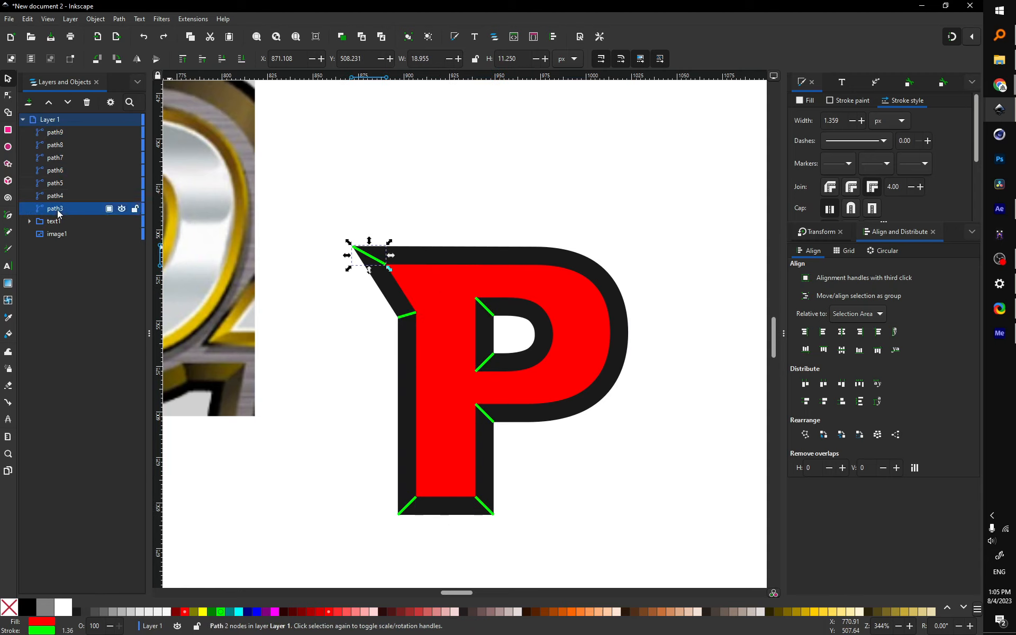
pyautogui.keyDown('shift'); pyautogui.click(63, 134); pyautogui.keyUp('shift')
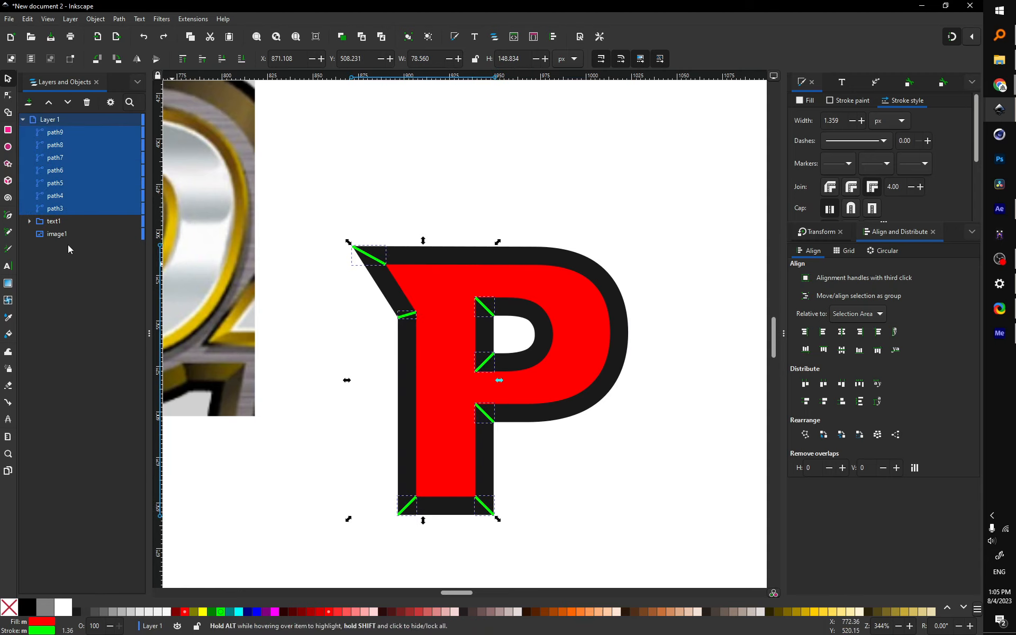
# Step: Ungroup the text1 letter and select path2 together with all bevel lines
pyautogui.click(30, 221)
pyautogui.click(56, 232)
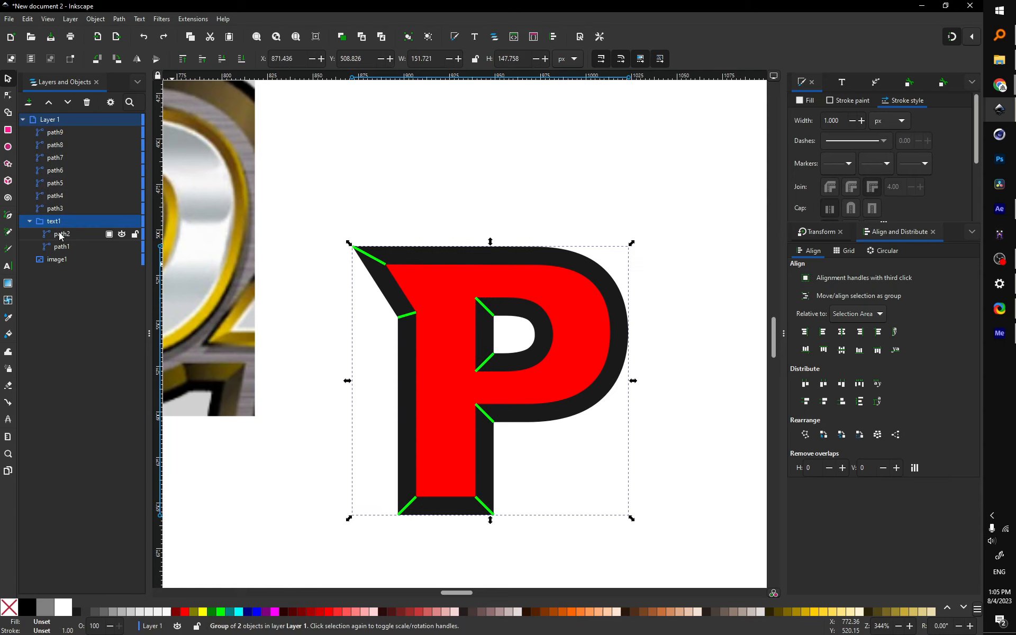
pyautogui.hotkey('ctrl', 'shift', 'g')
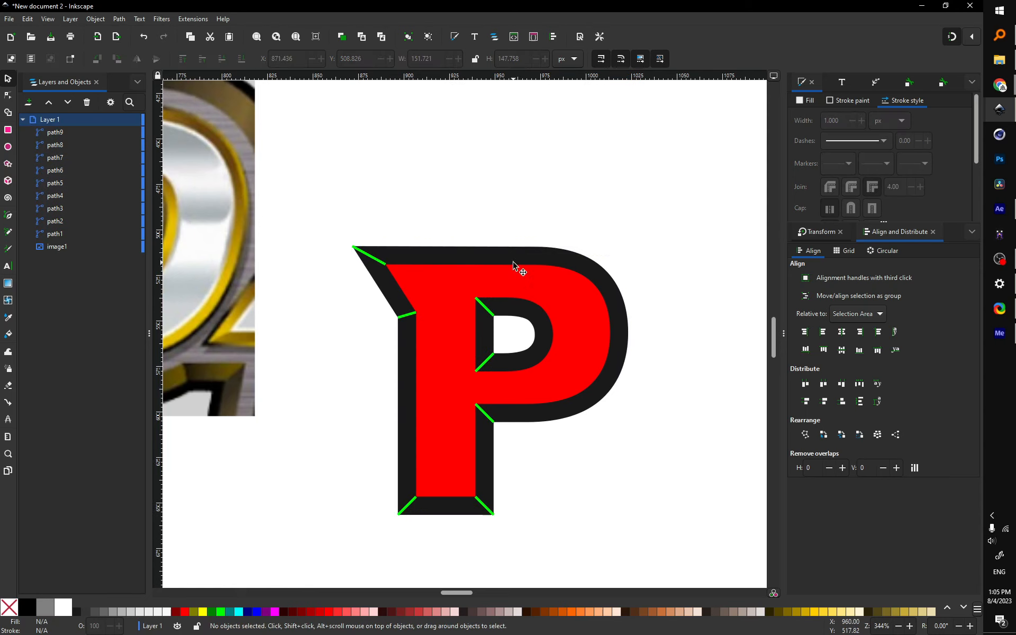
pyautogui.click(391, 269)
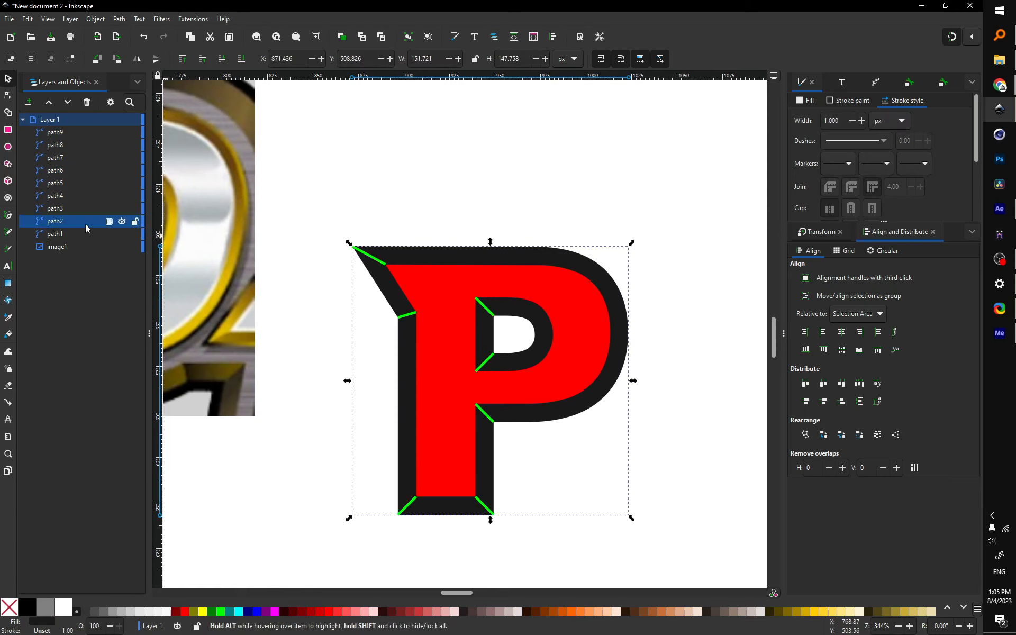
pyautogui.keyDown('shift'); pyautogui.click(55, 132); pyautogui.keyUp('shift')
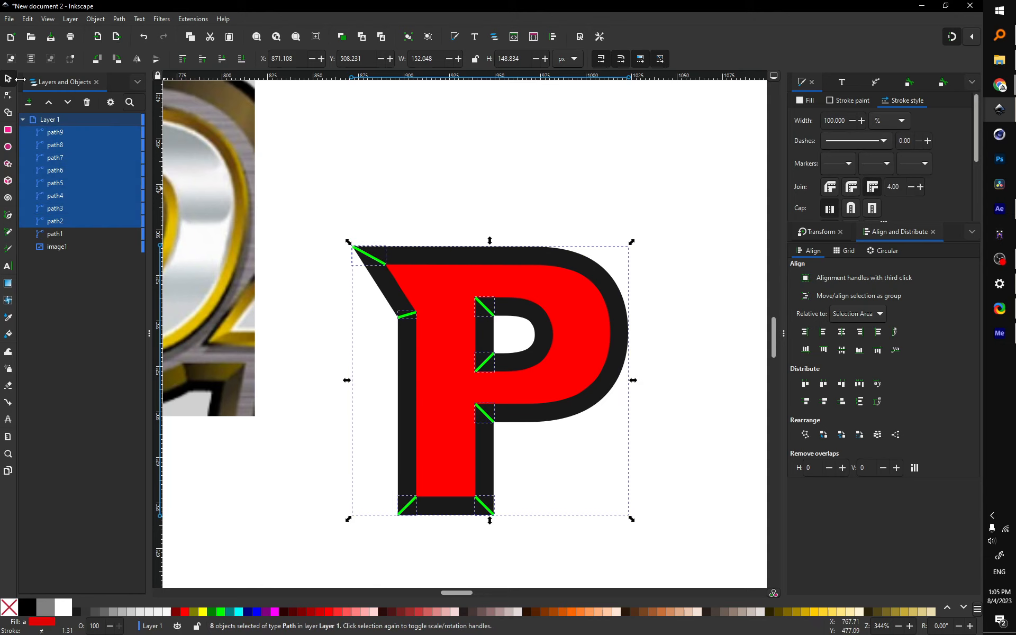
pyautogui.click(8, 115)
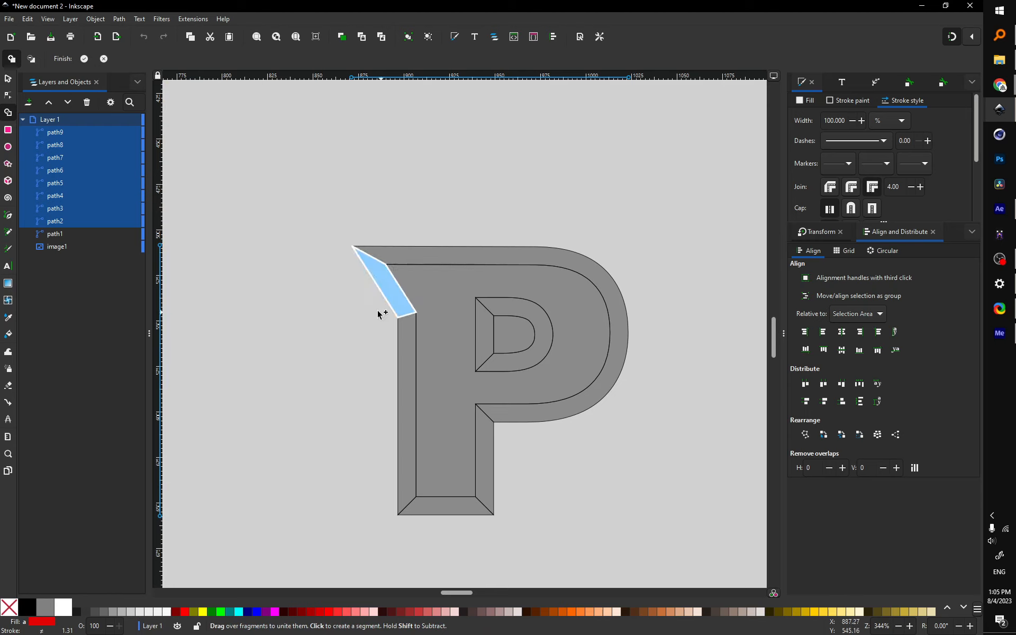
# Step: With Shape Builder, unite the outer bevel fragments and add the lower-right, inner-left and counter pieces
pyautogui.moveTo(394, 295)
pyautogui.mouseDown()
pyautogui.moveTo(424, 255)
pyautogui.moveTo(409, 381)
pyautogui.moveTo(458, 511)
pyautogui.moveTo(493, 484)
pyautogui.mouseUp()
pyautogui.click(491, 481)
pyautogui.click(487, 345)
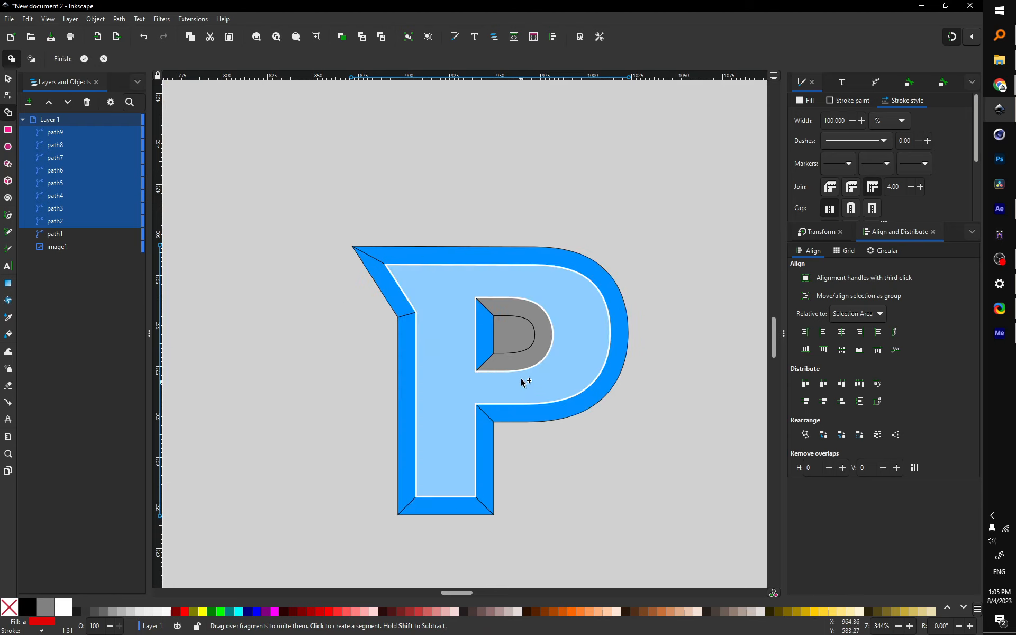
pyautogui.click(524, 364)
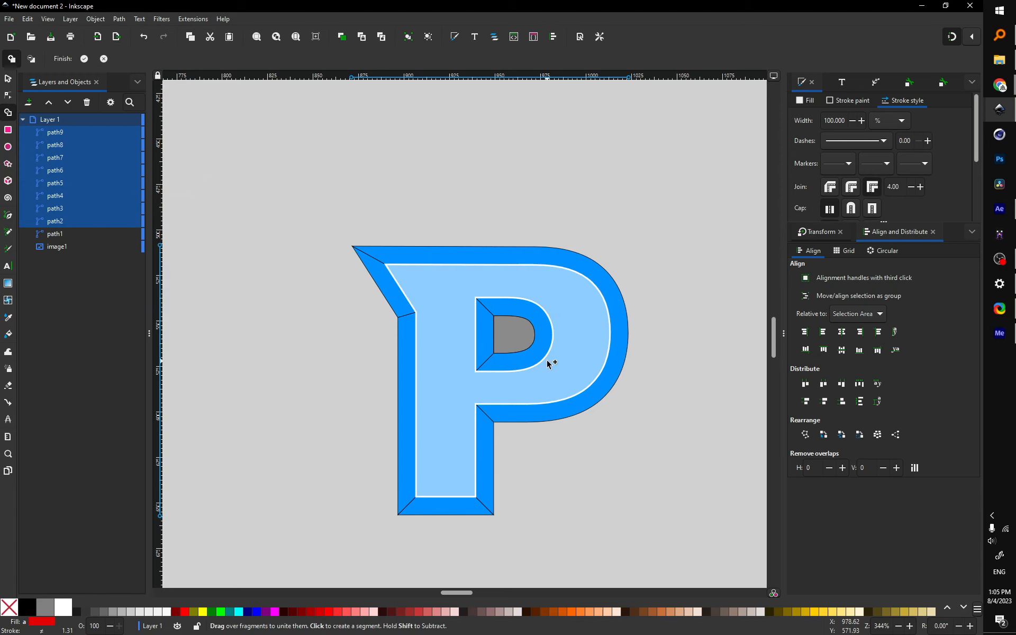
pyautogui.press('Return')
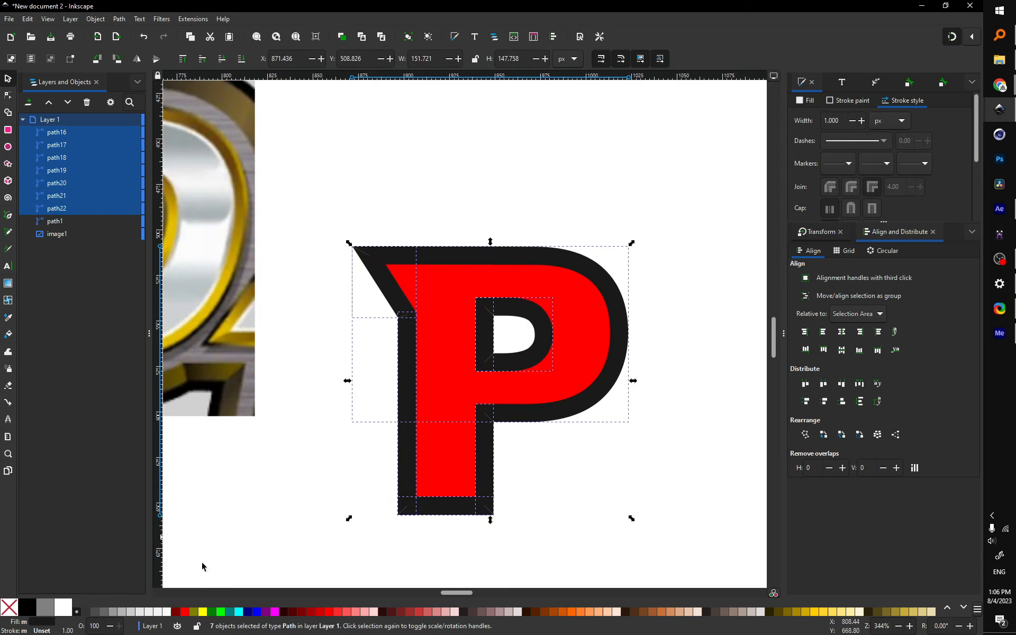
# Step: Give the bevel pieces a white fill and black outline, then reselect all seven
pyautogui.keyDown('shift'); pyautogui.click(68, 610); pyautogui.keyUp('shift')
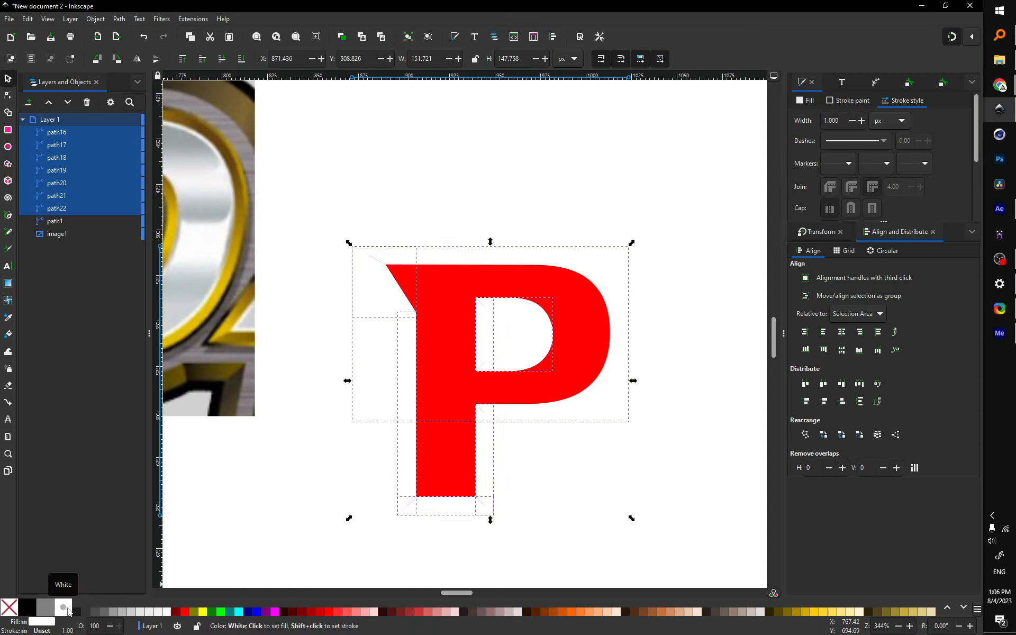
pyautogui.keyDown('shift'); pyautogui.click(27, 610); pyautogui.keyUp('shift')
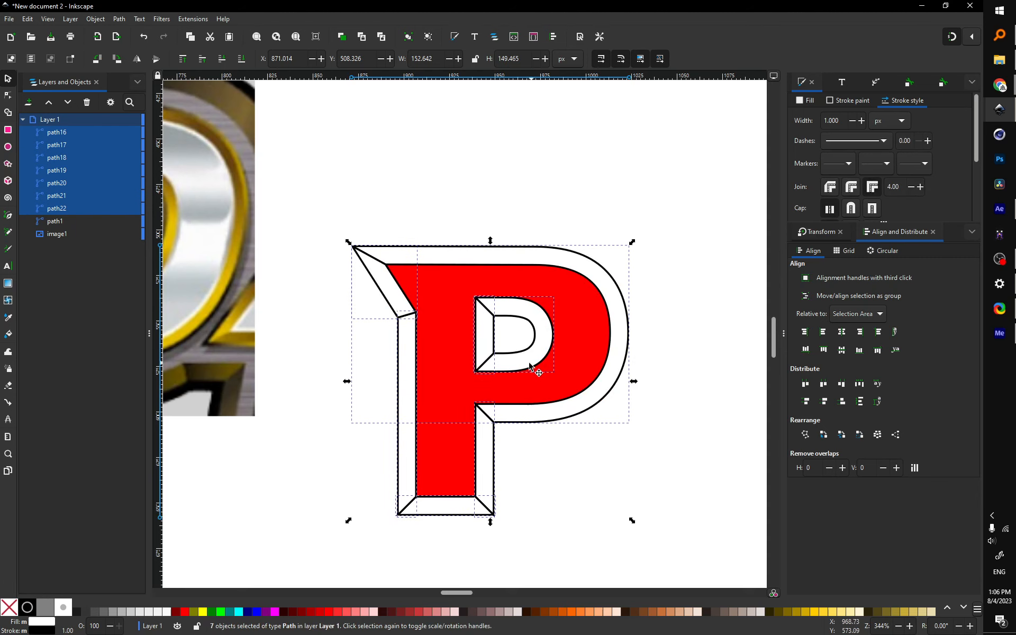
pyautogui.click(408, 464)
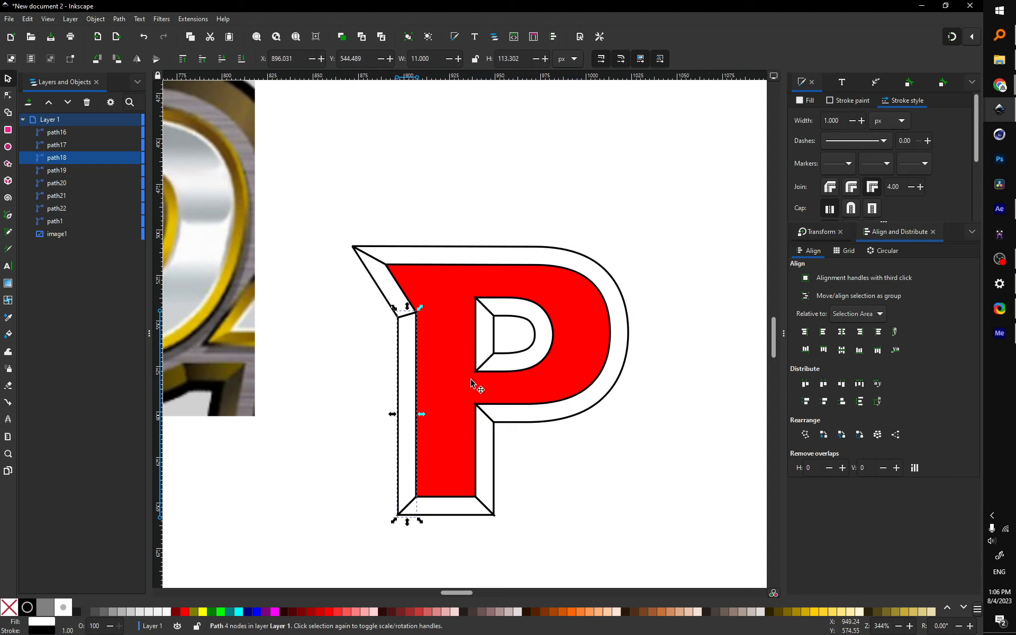
pyautogui.click(56, 208)
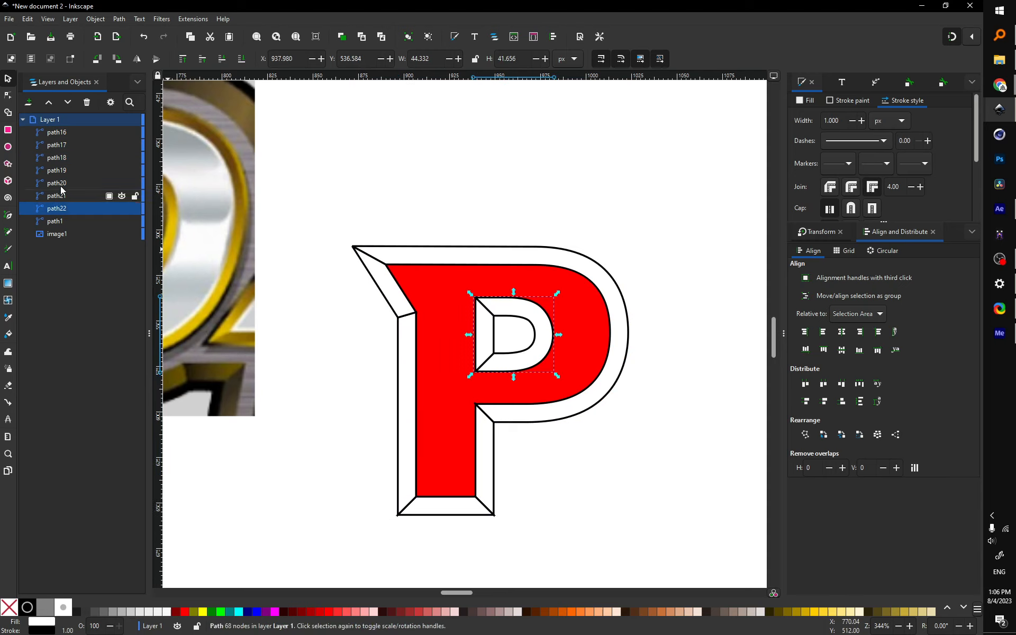
pyautogui.keyDown('shift'); pyautogui.click(56, 132); pyautogui.keyUp('shift')
# Step: Give the bevel facets a linear gradient fill with a yellow first stop
pyautogui.click(806, 101)
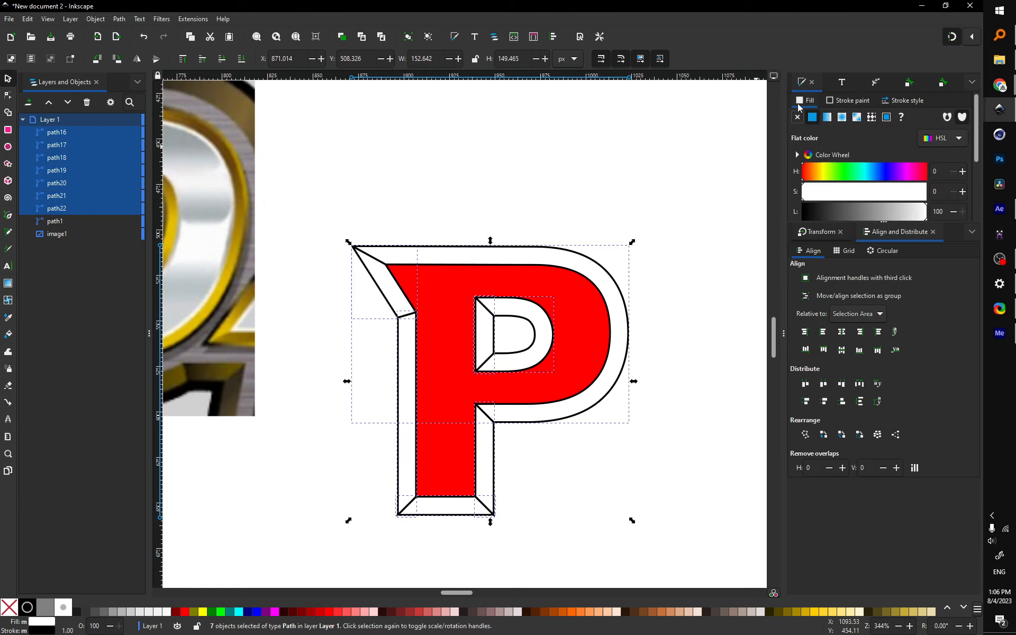
pyautogui.click(828, 118)
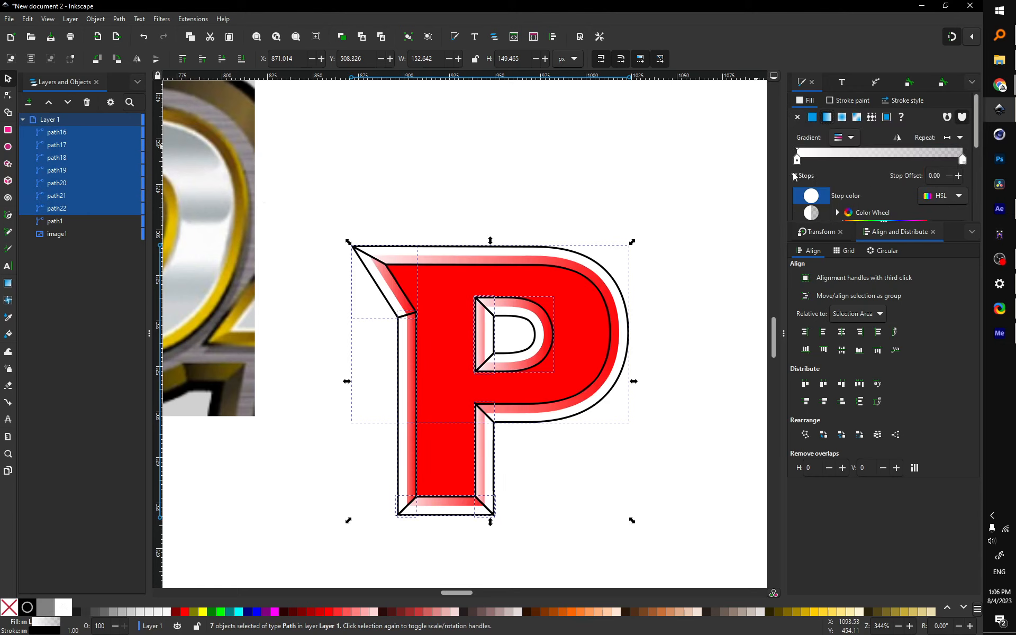
pyautogui.scroll(-2, 850, 191)
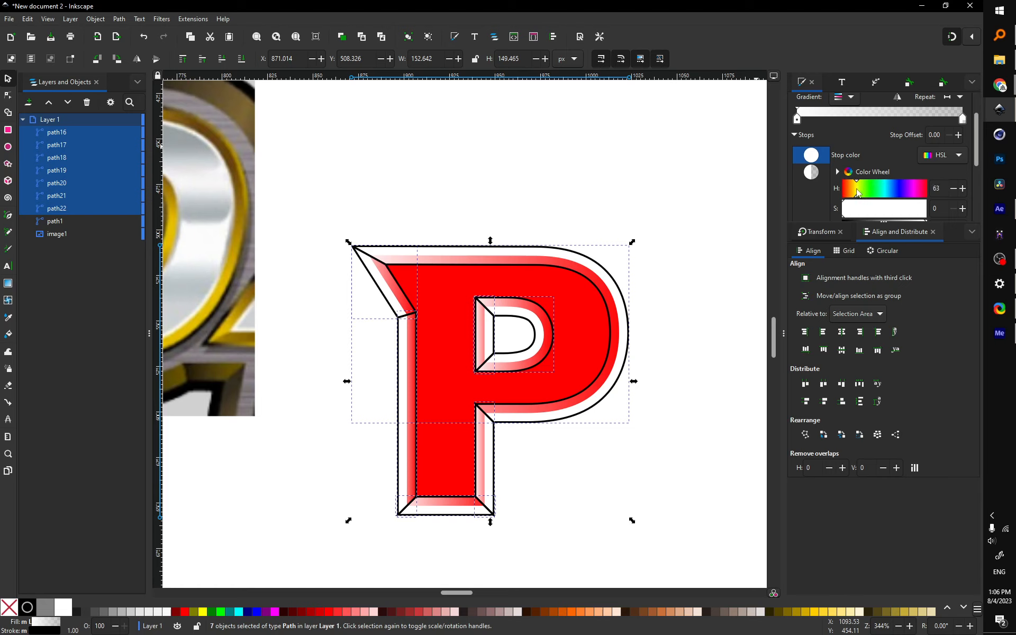
pyautogui.scroll(-3, 876, 209)
pyautogui.click(891, 170)
pyautogui.scroll(-4, 882, 170)
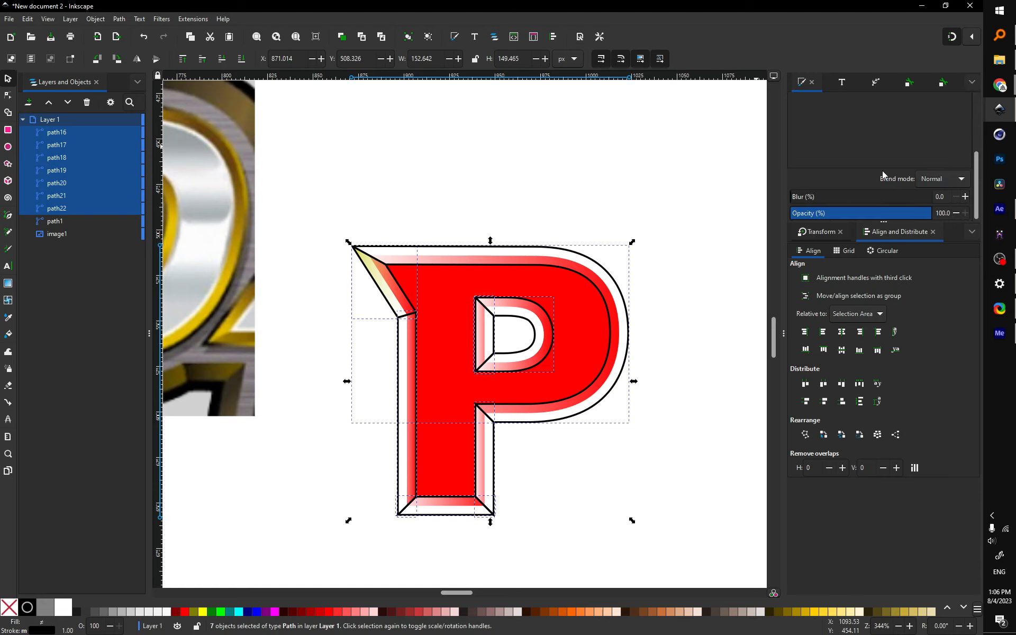
pyautogui.scroll(2, 838, 153)
pyautogui.scroll(5, 703, 214)
pyautogui.scroll(5, 832, 130)
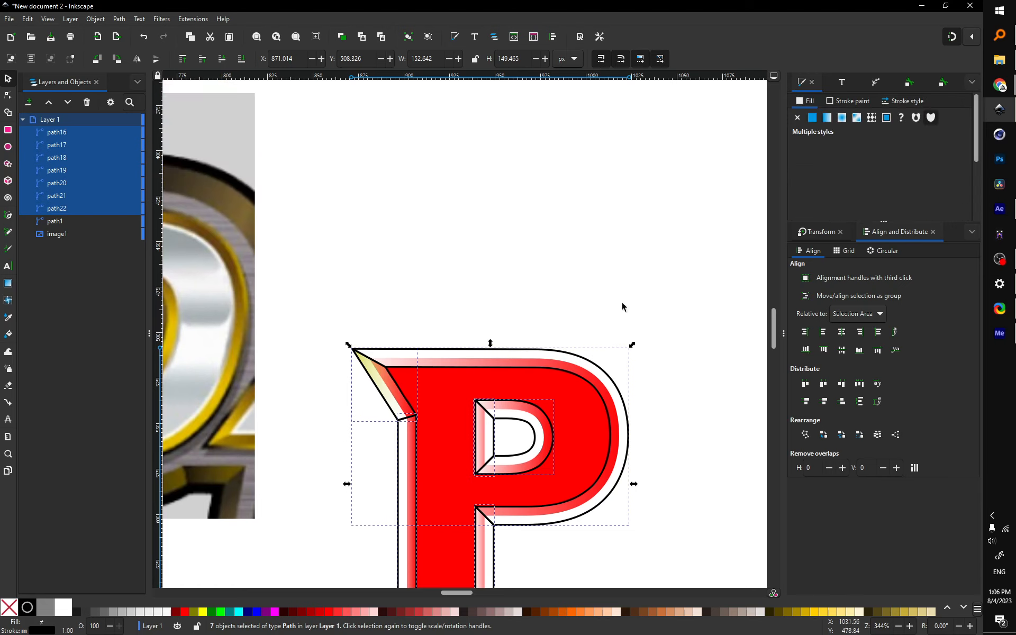
# Step: Set the top-left facet's second gradient stop to opaque orange-brown (H27 S90 L38)
pyautogui.click(377, 383)
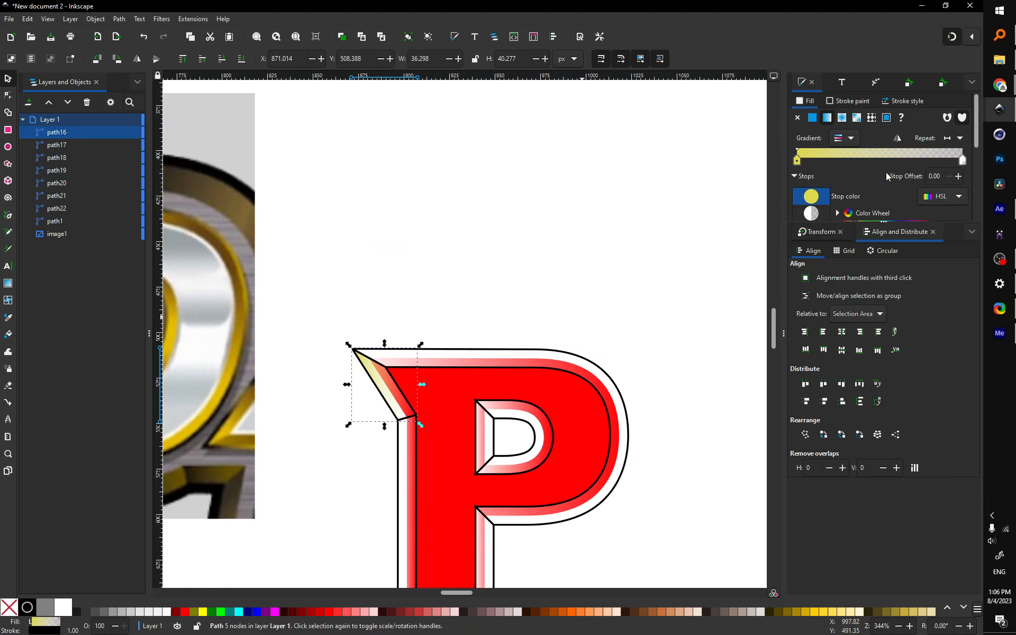
pyautogui.click(962, 161)
pyautogui.scroll(-3, 884, 193)
pyautogui.click(873, 189)
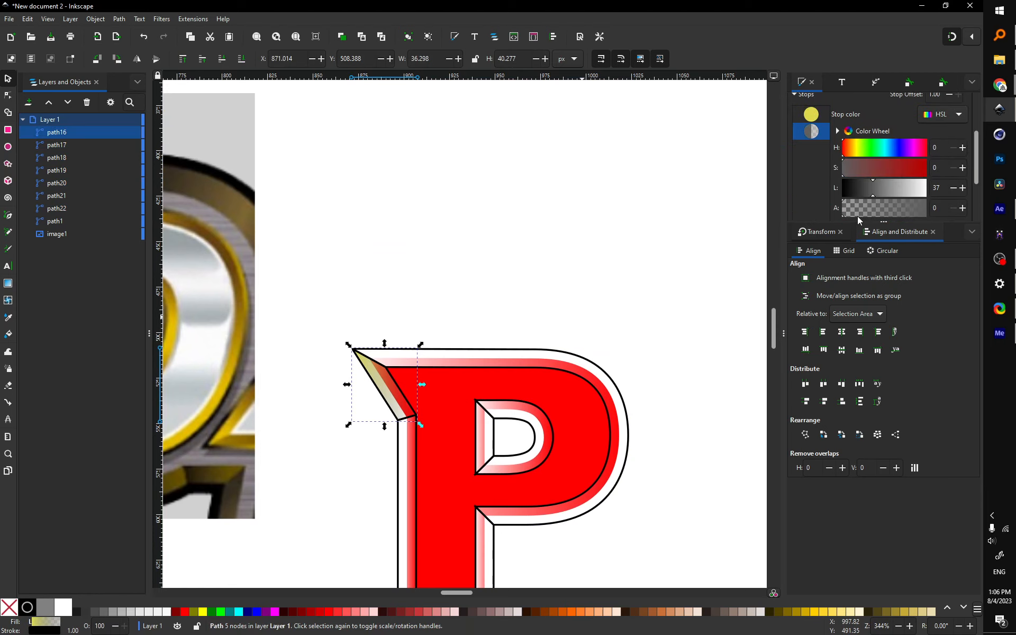
pyautogui.moveTo(858, 213); pyautogui.dragTo(978, 213)
pyautogui.click(917, 187)
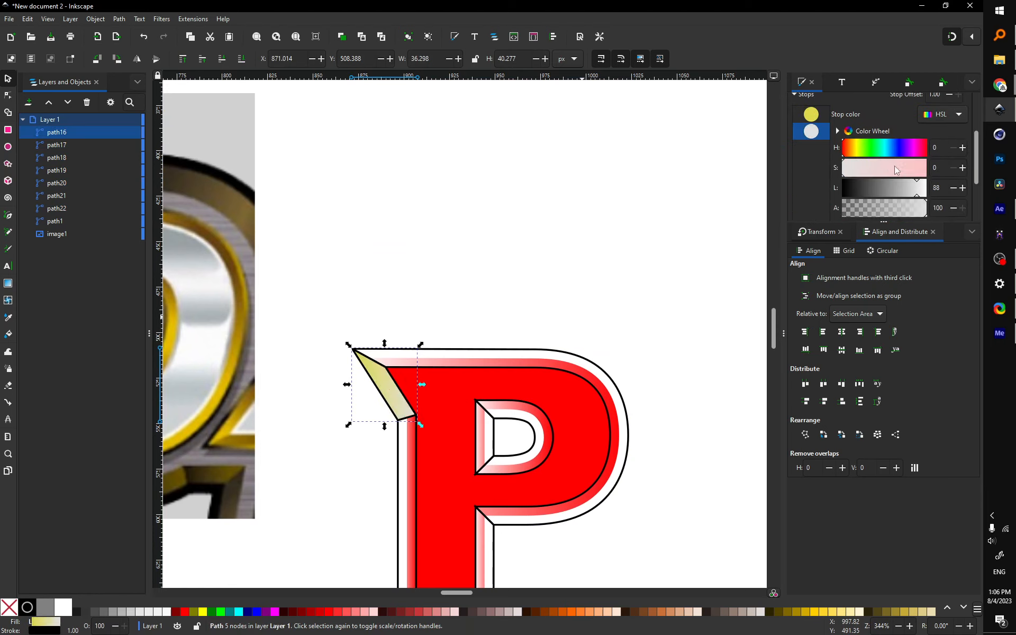
pyautogui.click(855, 148)
pyautogui.click(917, 168)
pyautogui.click(873, 187)
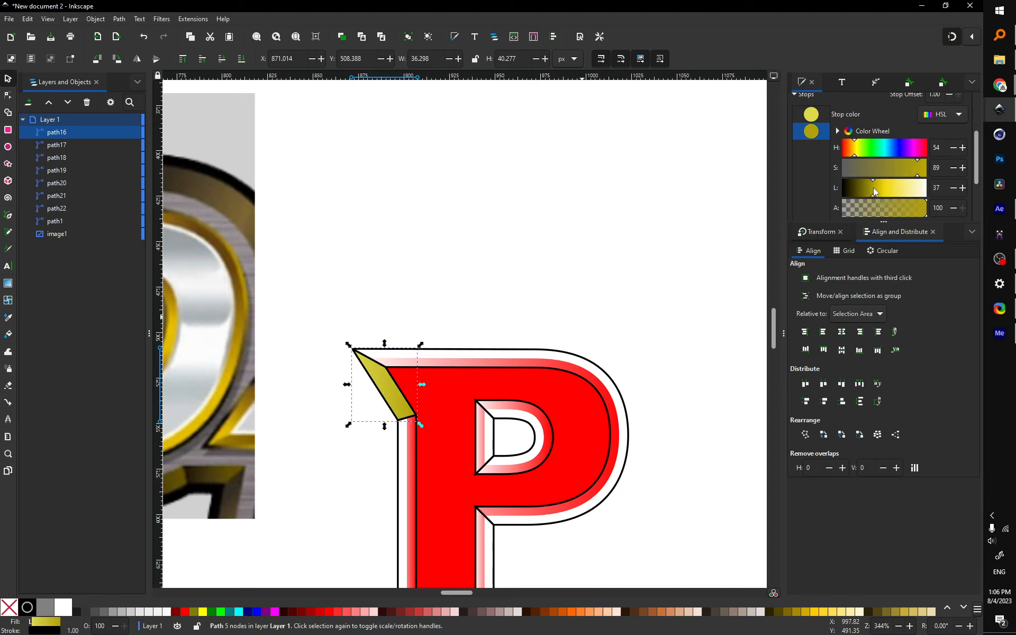
pyautogui.click(849, 151)
pyautogui.click(853, 151)
pyautogui.click(855, 152)
pyautogui.click(848, 151)
pyautogui.scroll(-4, 474, 372)
pyautogui.scroll(-5, 473, 372)
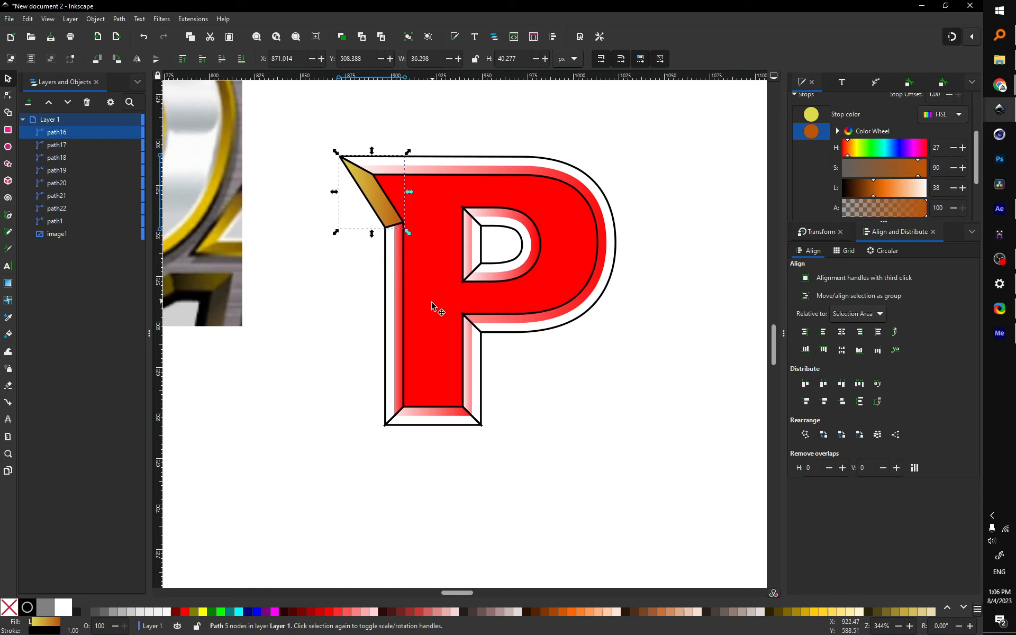
pyautogui.click(379, 313)
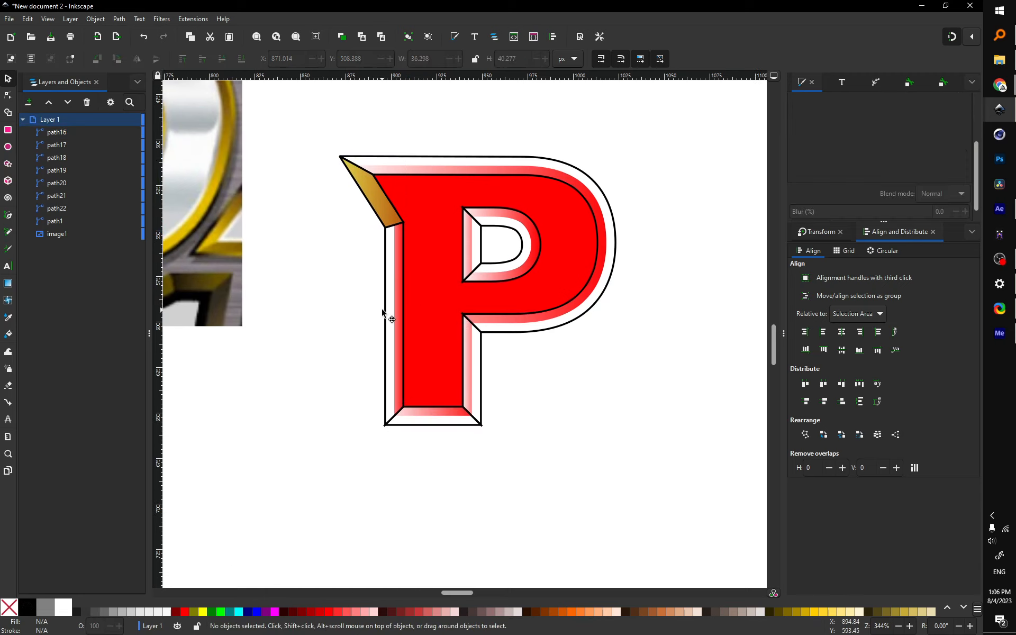
# Step: Try radial, flat and linear fills on the bevel facets, then undo to plain white fills
pyautogui.click(382, 313)
pyautogui.click(61, 204)
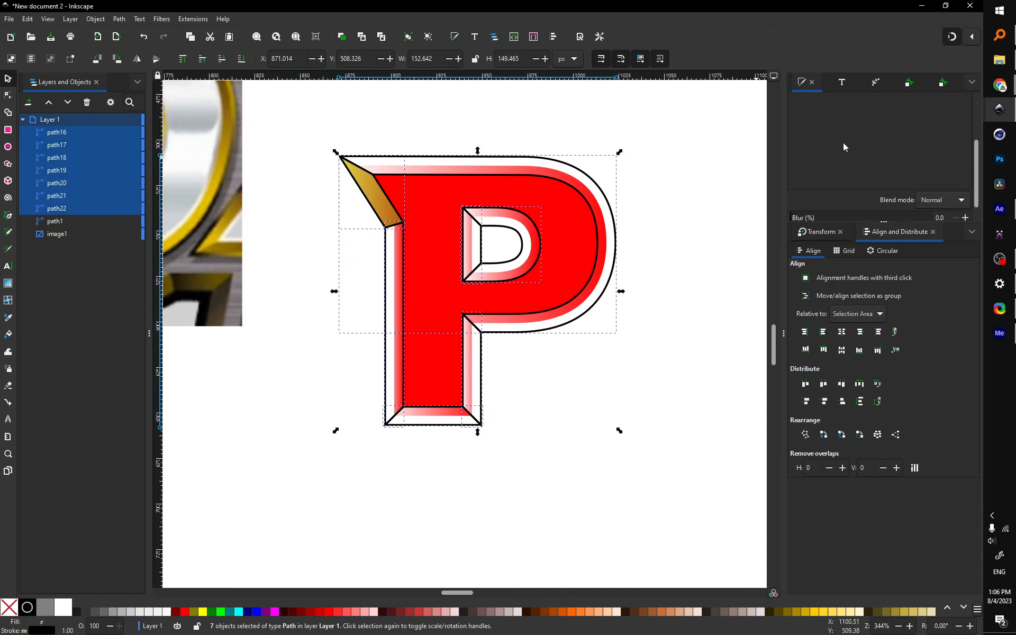
pyautogui.scroll(5, 857, 151)
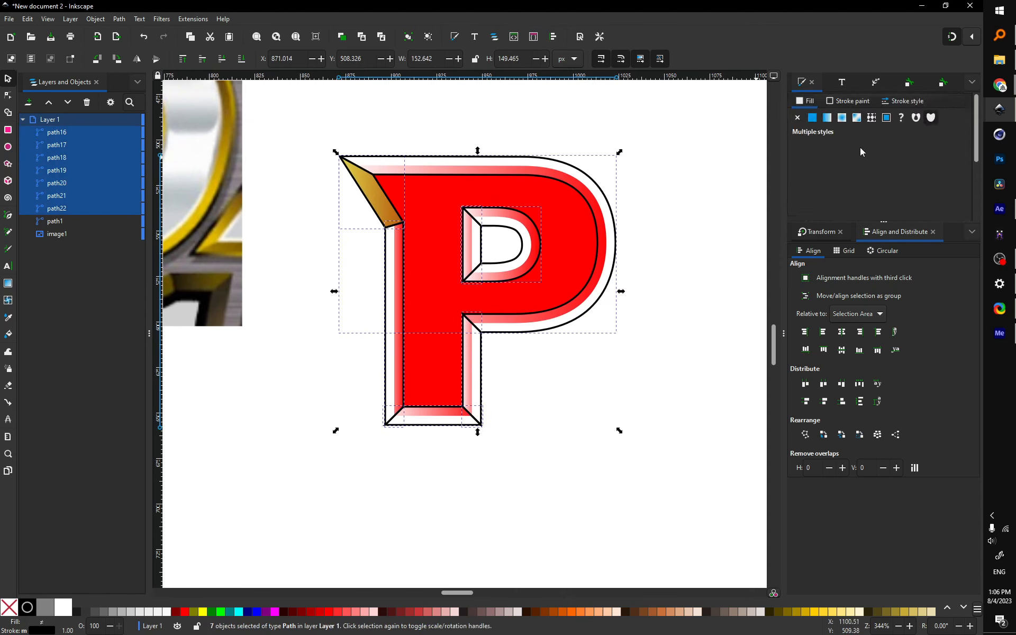
pyautogui.click(842, 120)
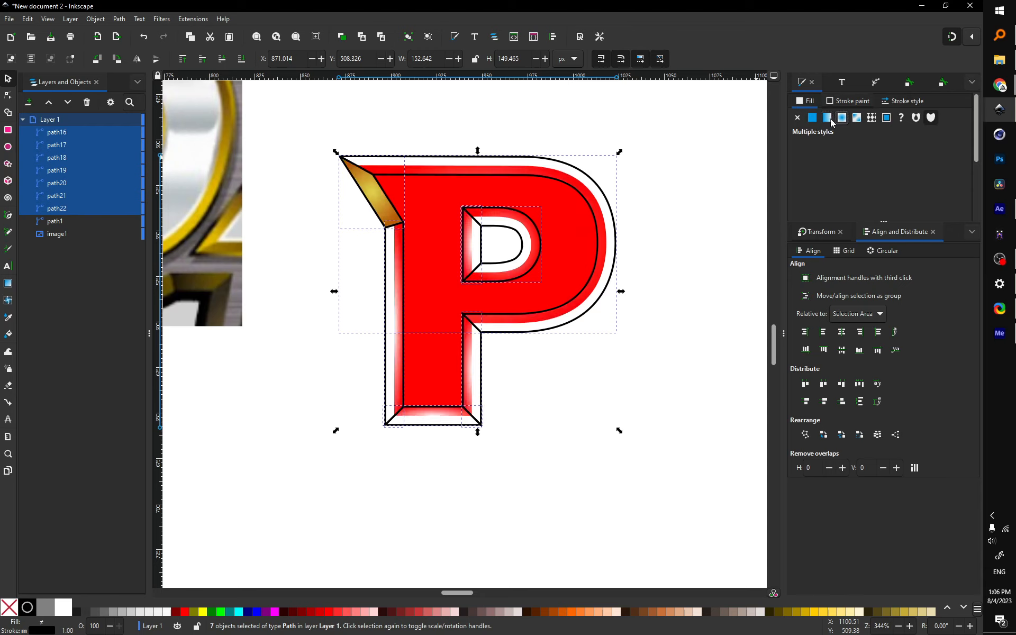
pyautogui.click(829, 121)
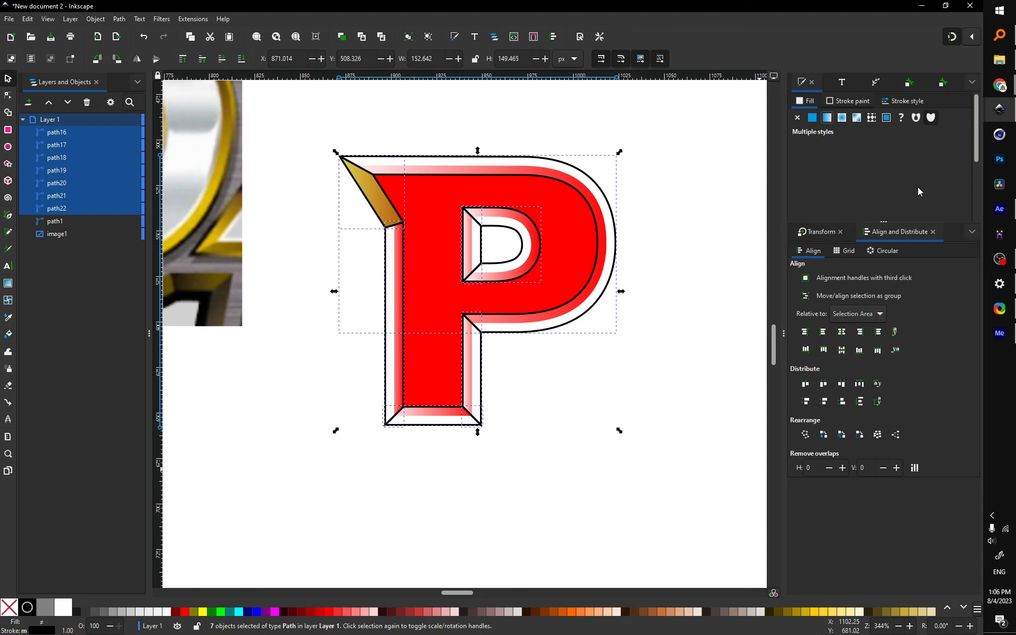
pyautogui.click(810, 119)
pyautogui.click(827, 122)
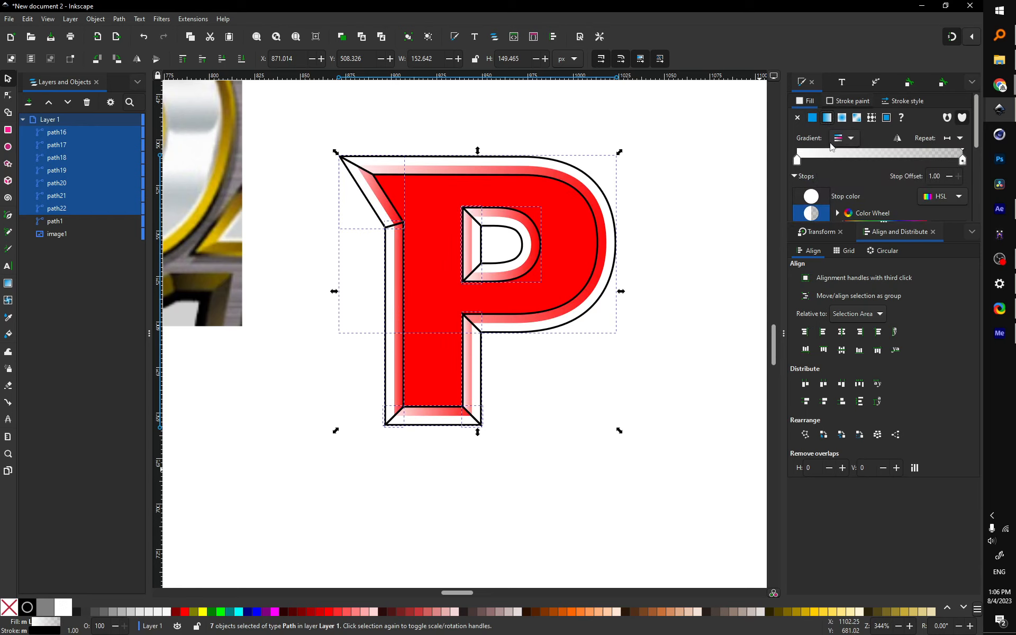
pyautogui.click(841, 139)
pyautogui.click(702, 190)
pyautogui.click(702, 192)
pyautogui.hotkey('ctrl', 'z')
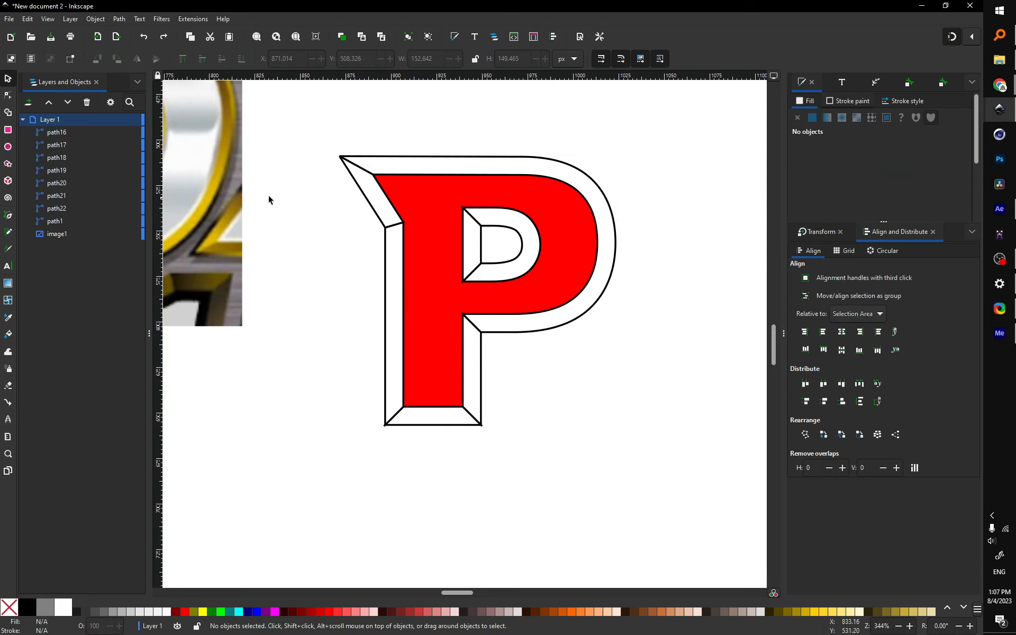
# Step: Give the top-left bevel triangle a linear gradient with an olive start stop (S 36, L 52)
pyautogui.click(372, 199)
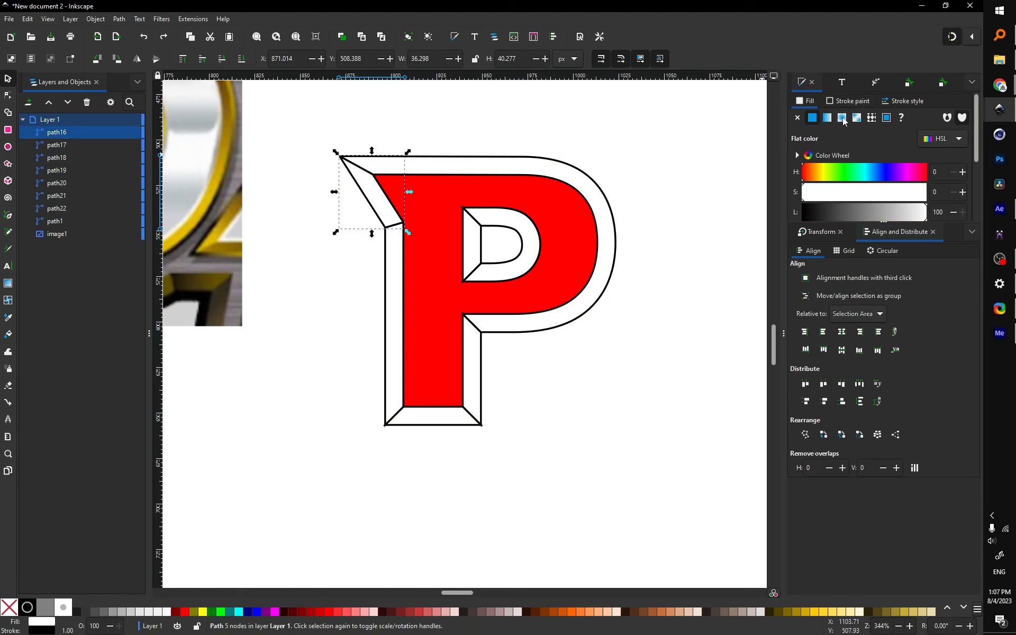
pyautogui.click(826, 118)
pyautogui.press('Escape')
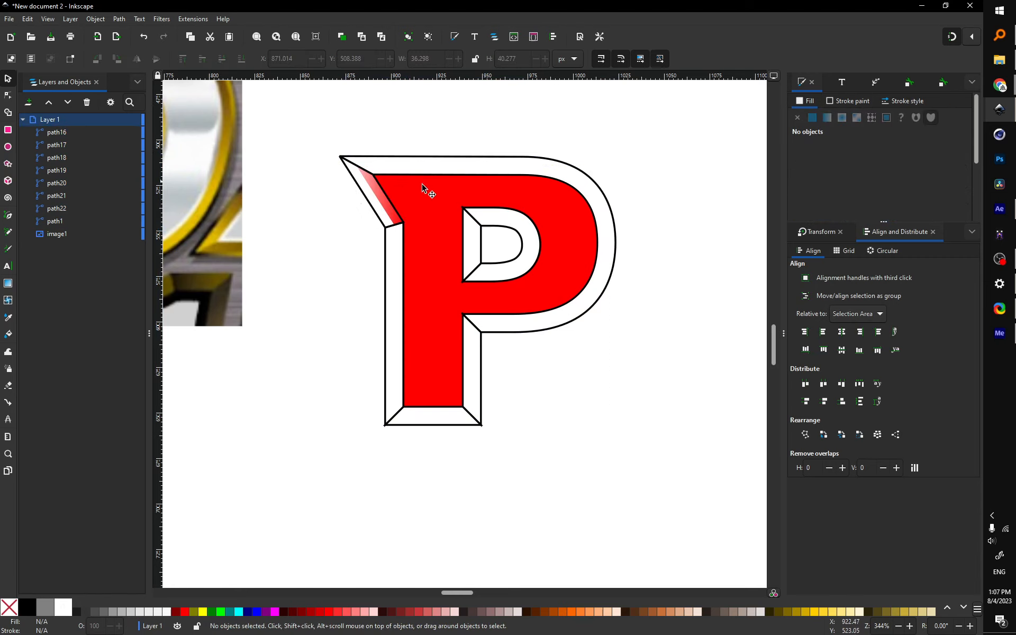
pyautogui.click(361, 186)
pyautogui.click(850, 139)
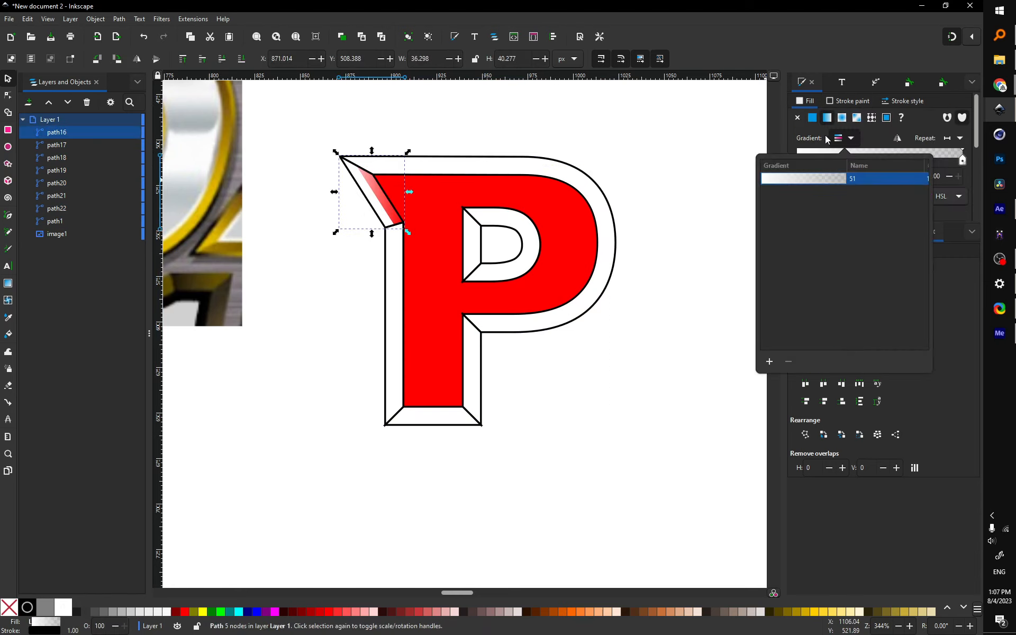
pyautogui.click(573, 206)
pyautogui.click(798, 161)
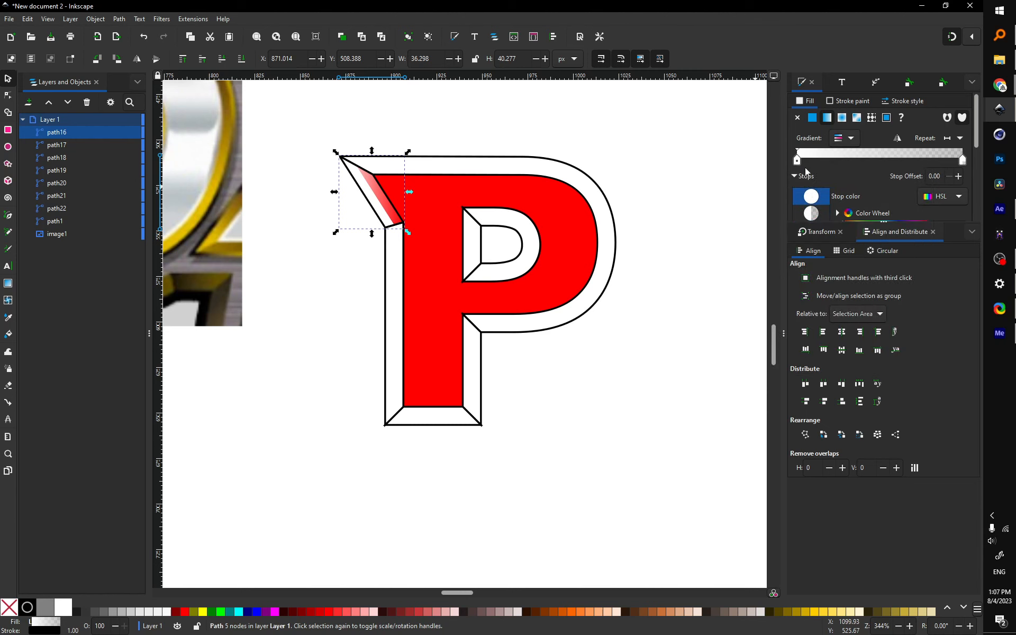
pyautogui.scroll(-2, 826, 169)
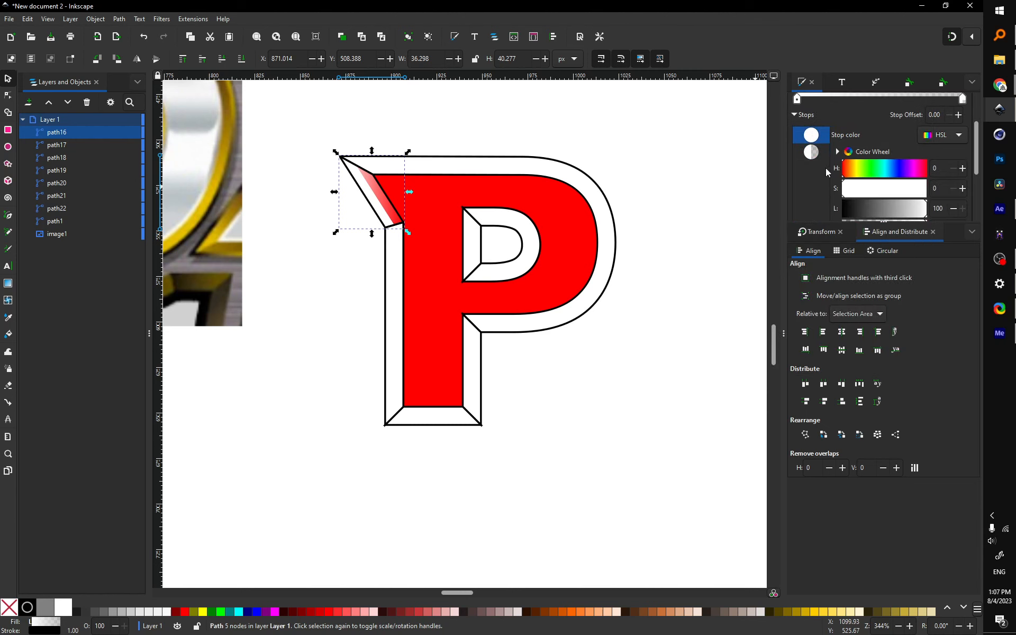
pyautogui.click(872, 188)
pyautogui.click(885, 210)
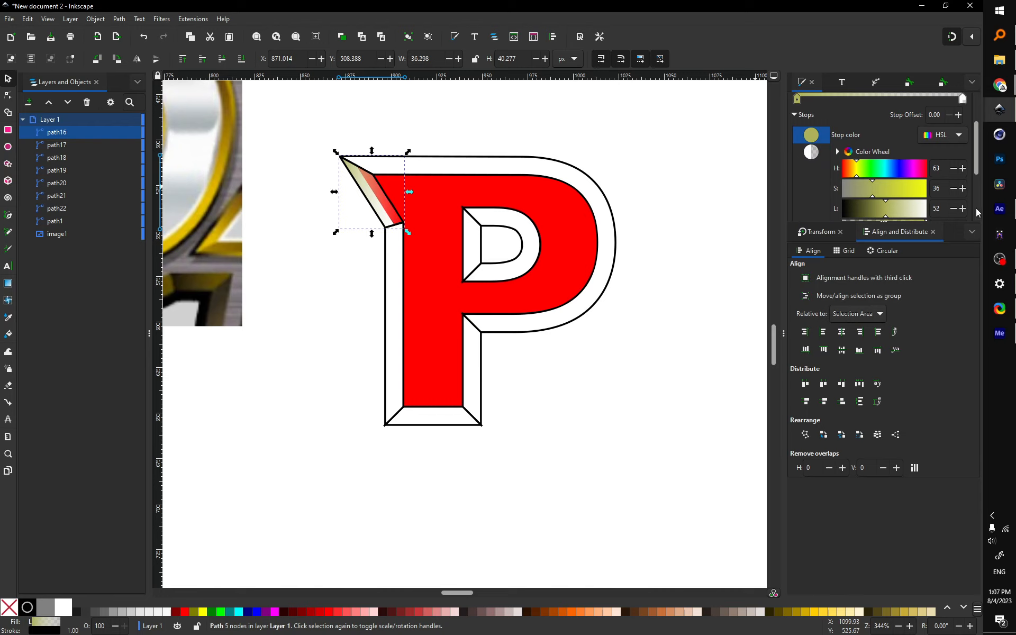
# Step: Set the gradient's end stop to opaque brown (H 33, S 38, L 39, A 100)
pyautogui.scroll(-2, 969, 208)
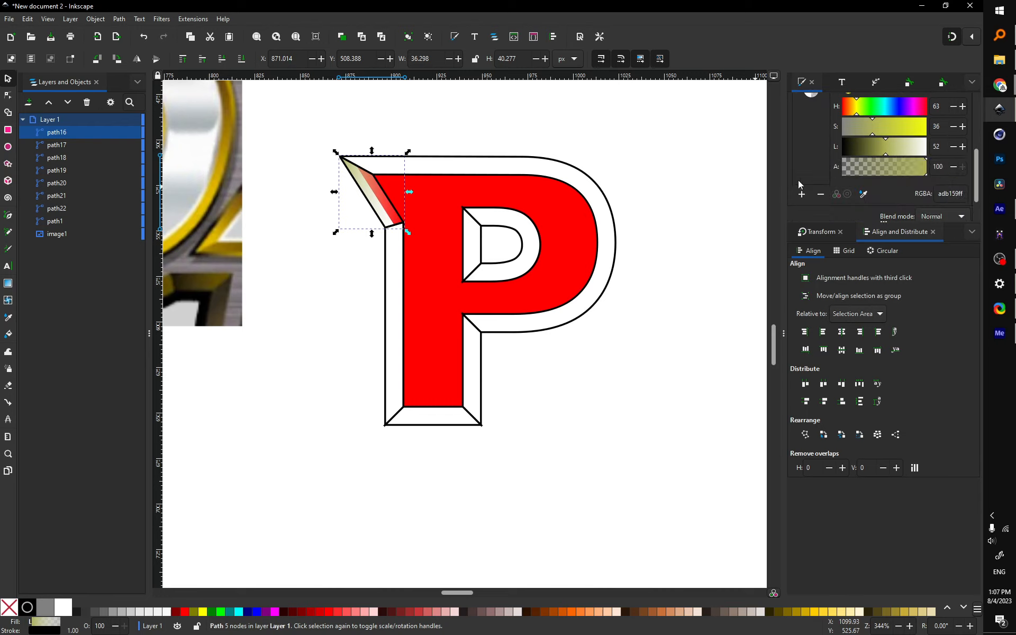
pyautogui.scroll(2, 907, 206)
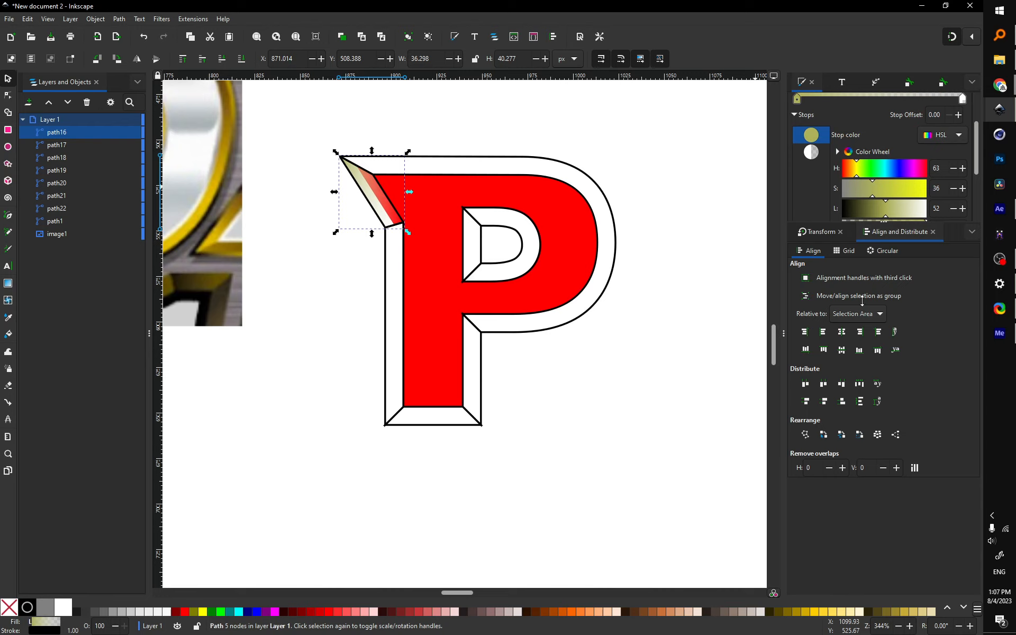
pyautogui.click(933, 232)
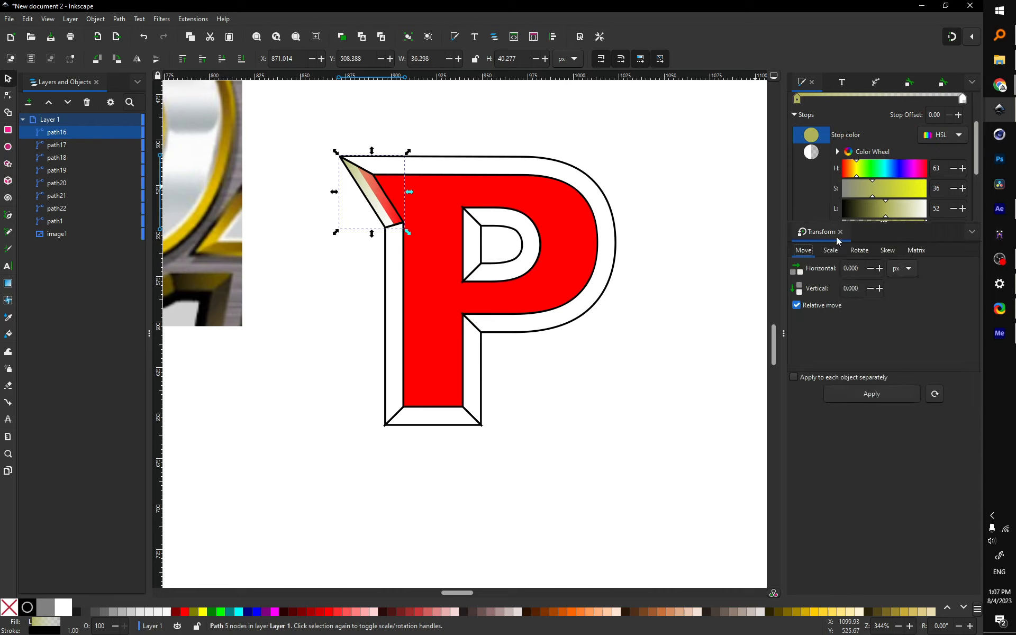
pyautogui.click(840, 232)
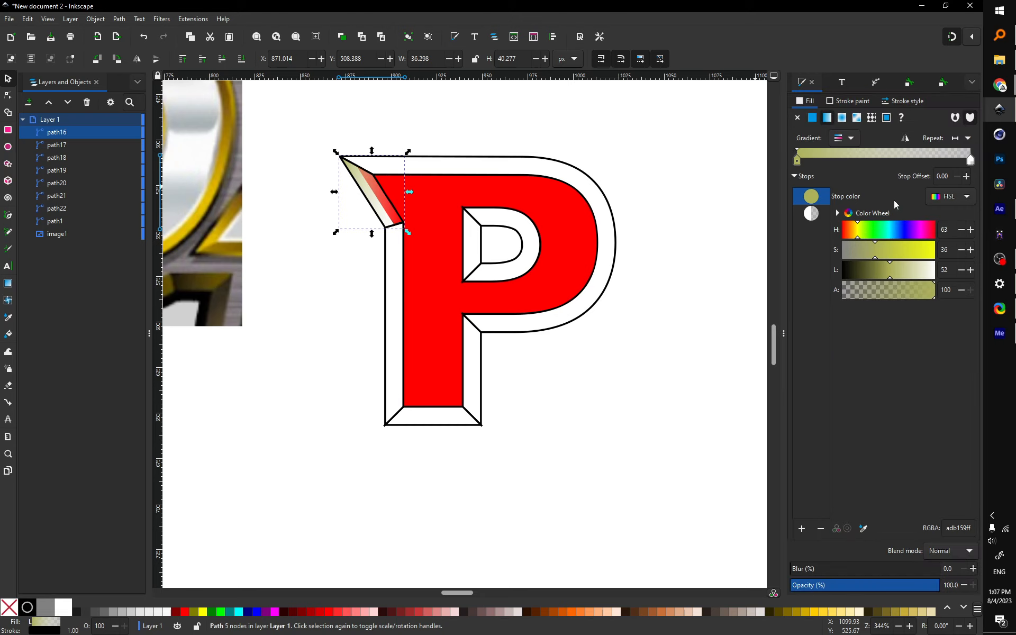
pyautogui.click(971, 161)
pyautogui.moveTo(884, 289); pyautogui.dragTo(988, 285)
pyautogui.click(850, 232)
pyautogui.click(876, 250)
pyautogui.moveTo(885, 271); pyautogui.dragTo(878, 271)
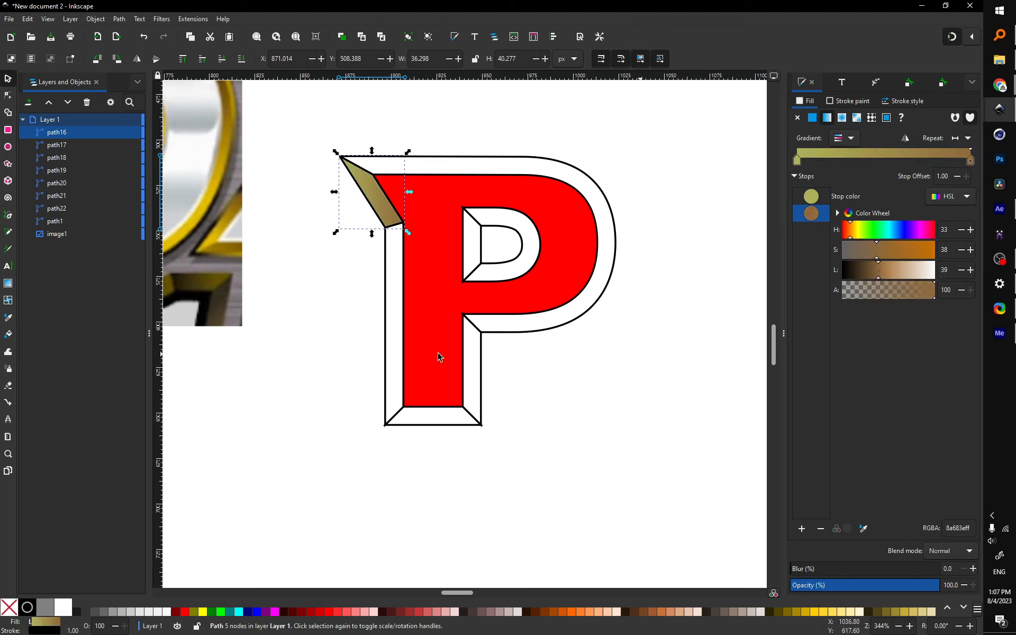
pyautogui.press('Escape')
# Step: Apply the olive-to-brown linear gradient 51 to the left, bottom, right and top bevel facets
pyautogui.click(389, 328)
pyautogui.keyDown('shift'); pyautogui.click(474, 414); pyautogui.keyUp('shift')
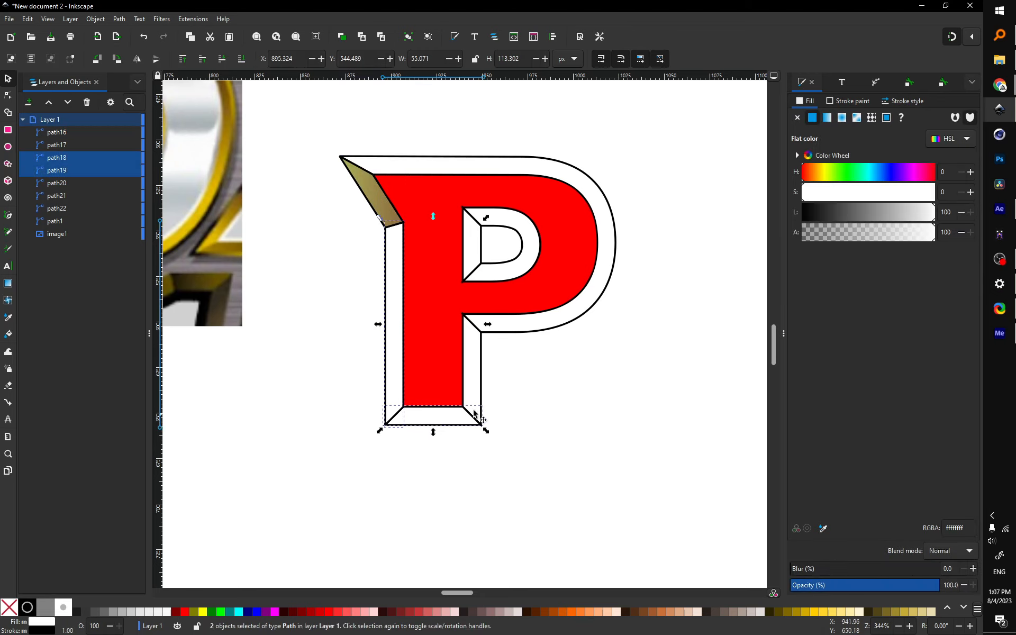
pyautogui.keyDown('shift'); pyautogui.click(479, 395); pyautogui.keyUp('shift')
pyautogui.keyDown('shift'); pyautogui.click(526, 333); pyautogui.keyUp('shift')
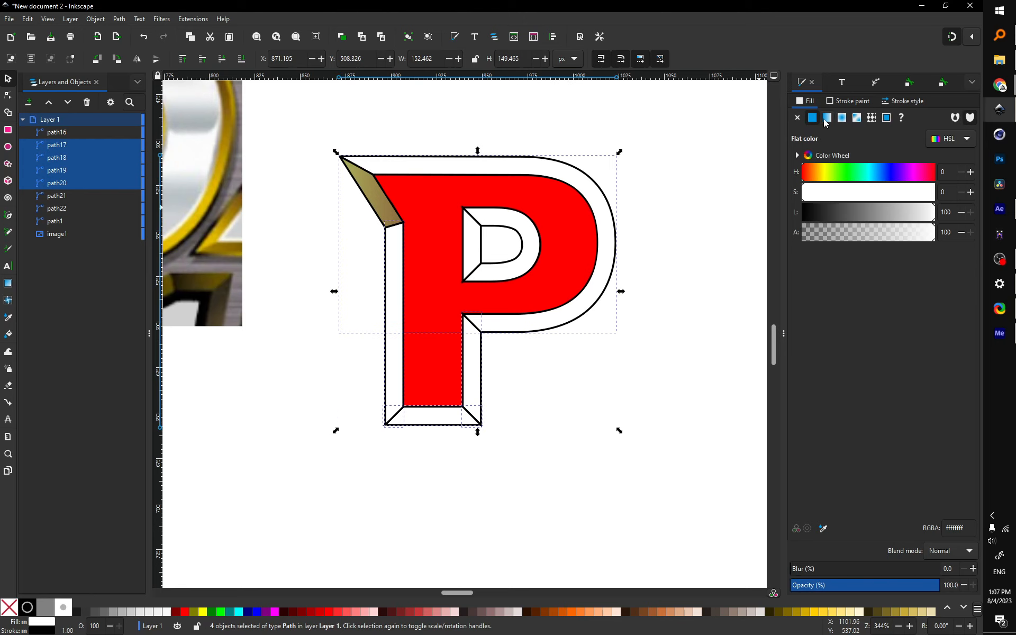
pyautogui.click(827, 118)
pyautogui.click(844, 138)
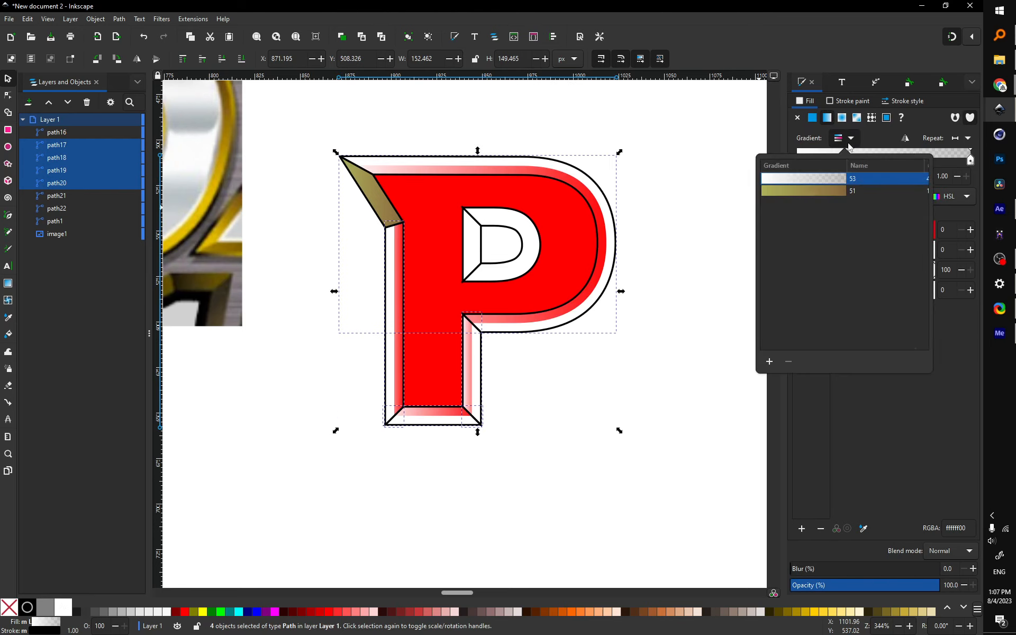
pyautogui.click(831, 191)
pyautogui.click(715, 210)
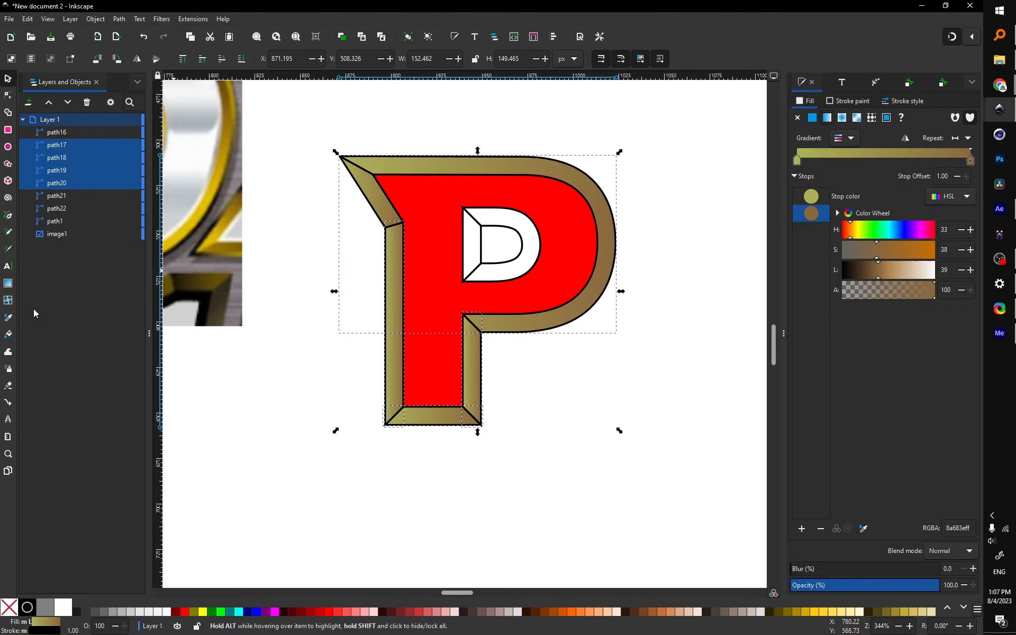
# Step: Redraw the gradient vertically on the left facet and diagonally into the counter on the bowl facet
pyautogui.click(8, 283)
pyautogui.click(395, 263)
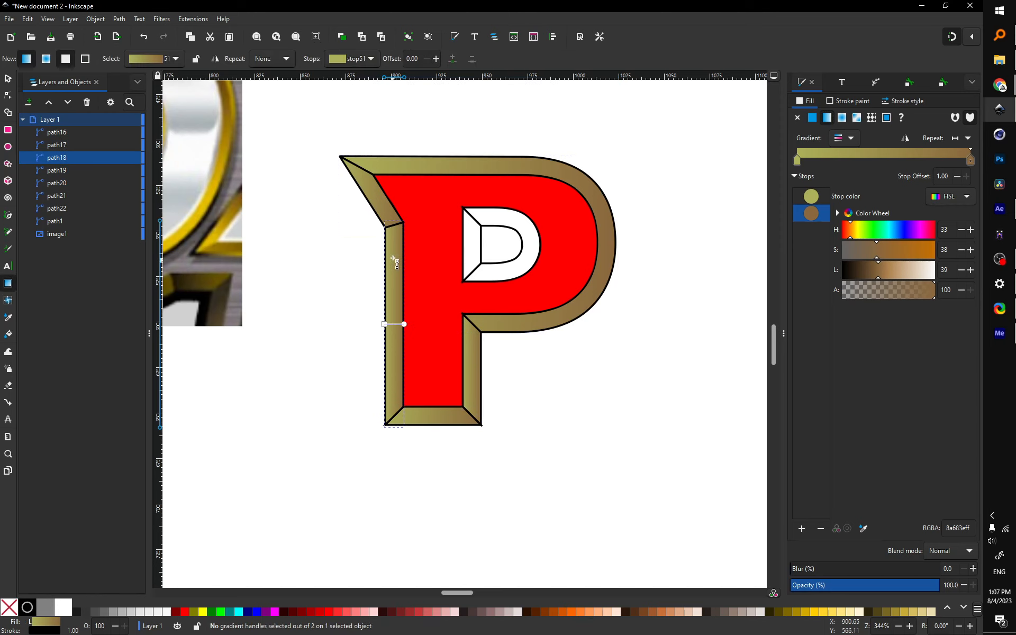
pyautogui.moveTo(394, 250); pyautogui.dragTo(397, 393)
pyautogui.click(418, 416)
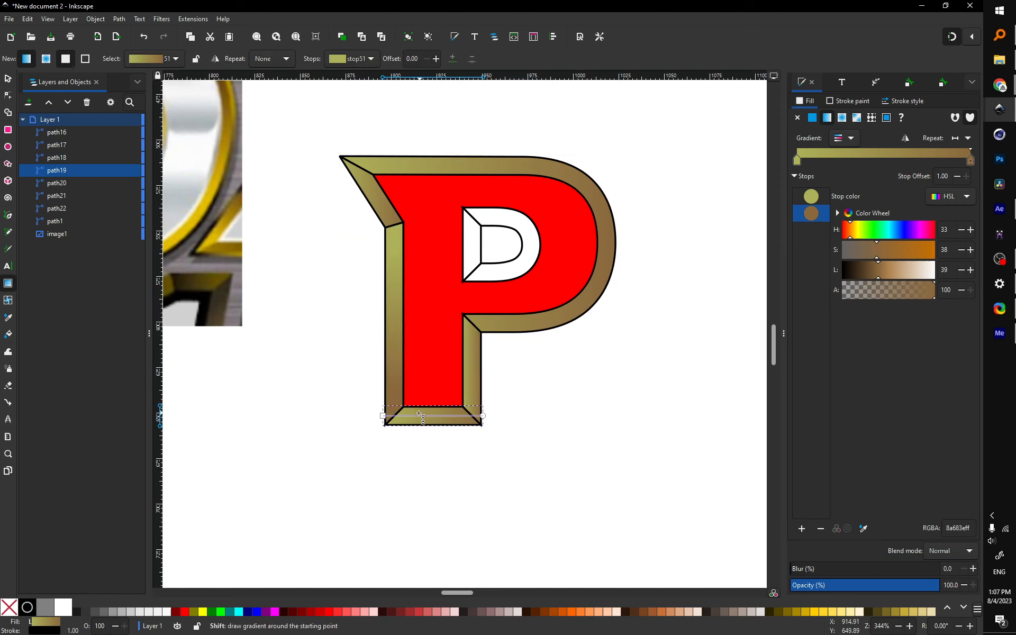
pyautogui.click(475, 393)
pyautogui.click(569, 316)
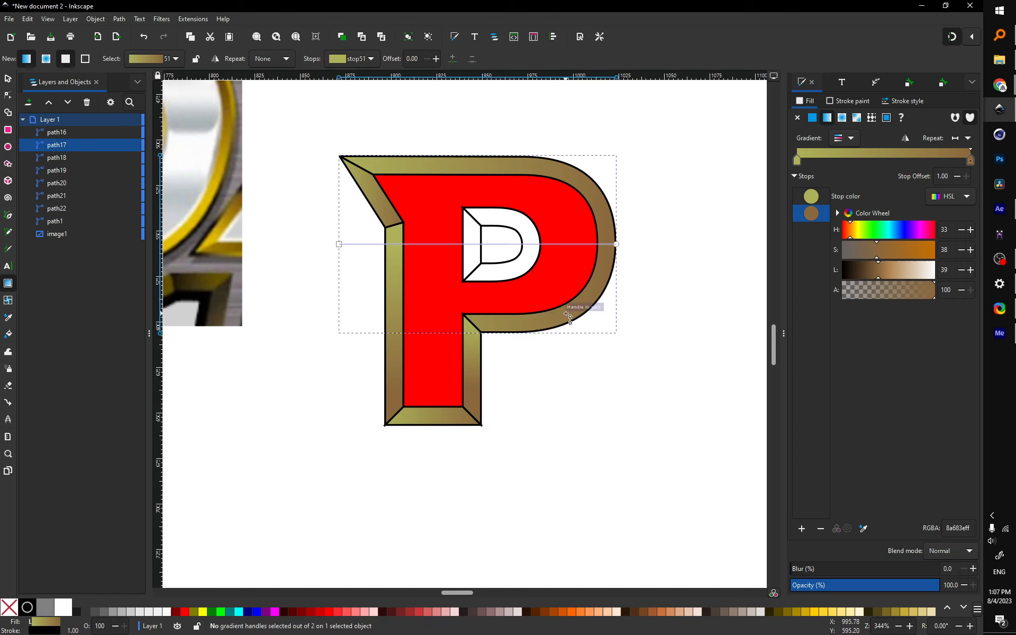
pyautogui.moveTo(569, 316); pyautogui.dragTo(494, 217)
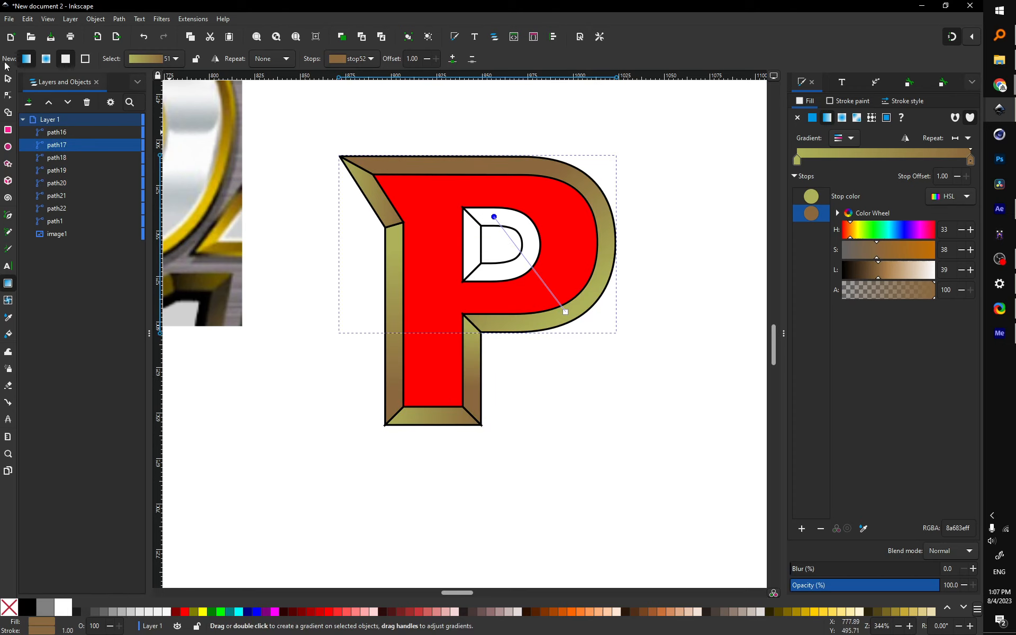
pyautogui.click(8, 79)
pyautogui.click(302, 218)
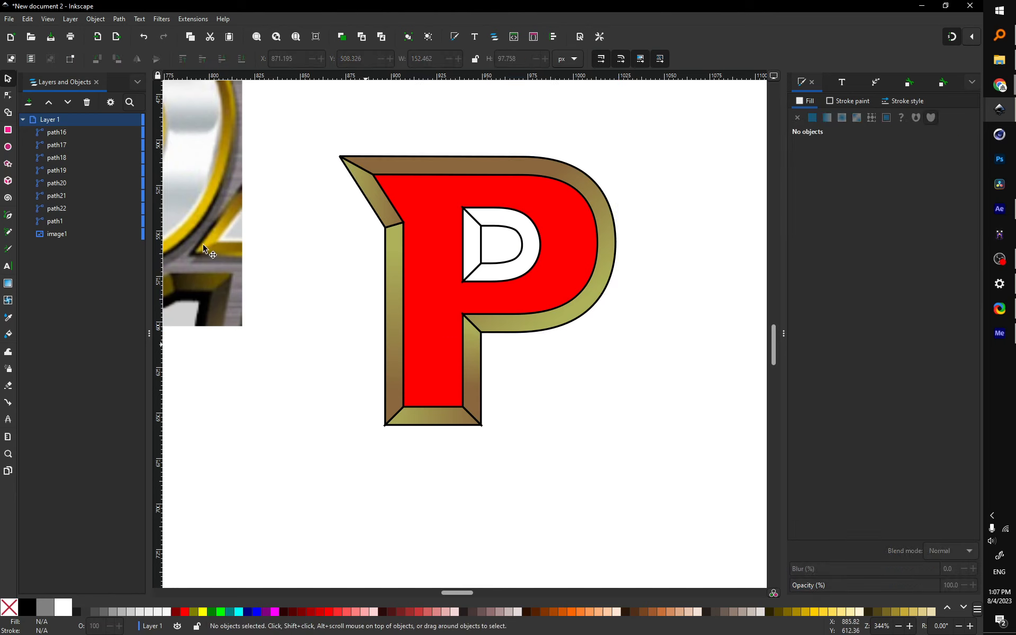
# Step: Remove the stroke from all seven shapes of the P
pyautogui.click(61, 208)
pyautogui.keyDown('shift'); pyautogui.click(64, 132); pyautogui.keyUp('shift')
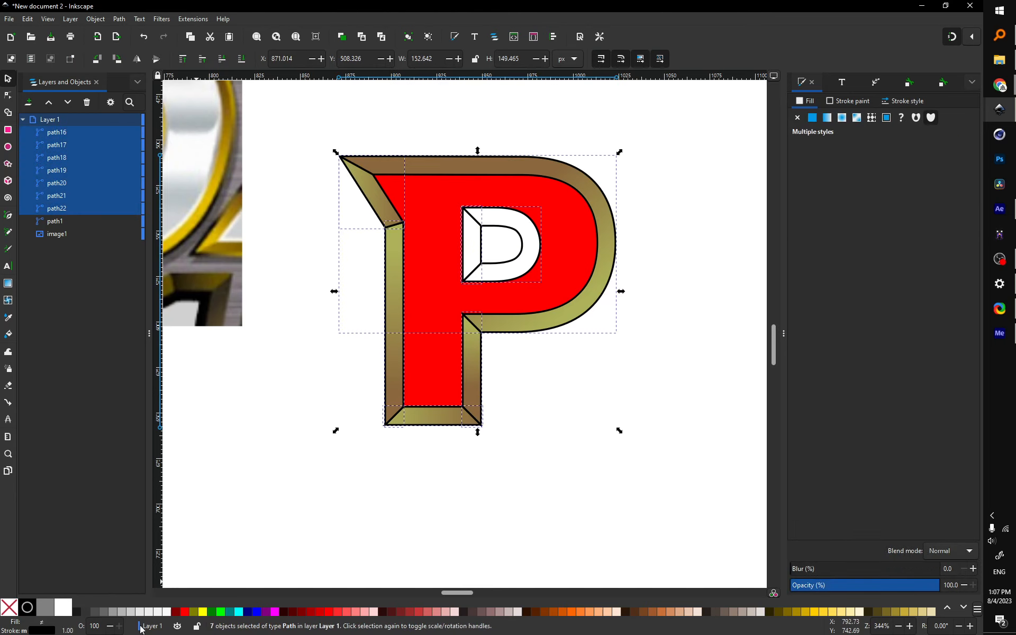
pyautogui.middleClick(45, 632)
# Step: Deselect to check the outline-free P, then bring the OBS window forward
pyautogui.click(643, 498)
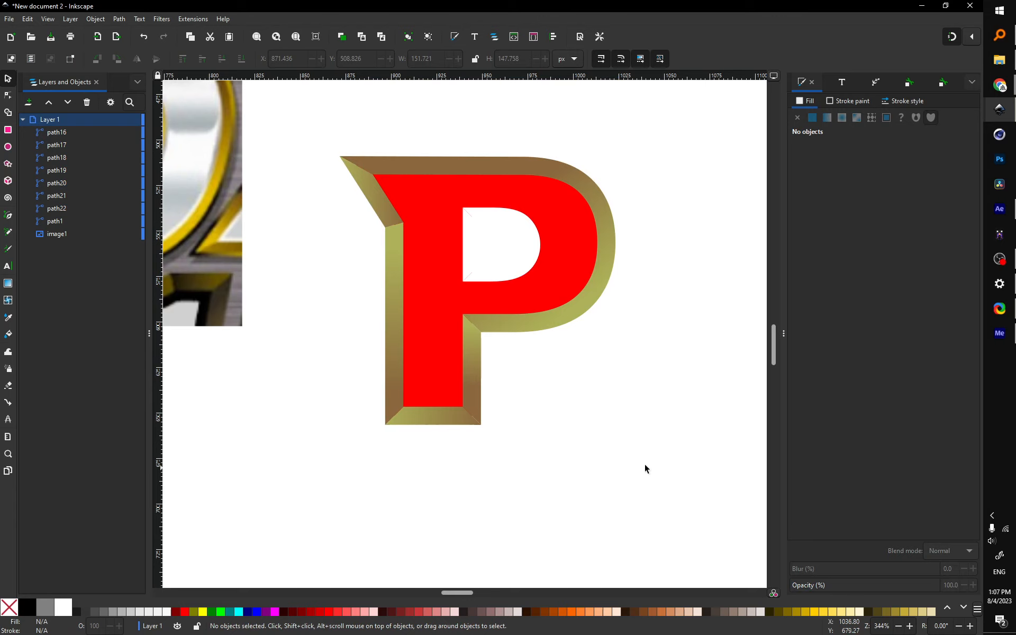
pyautogui.moveTo(1012, 263)
pyautogui.click(1000, 258)
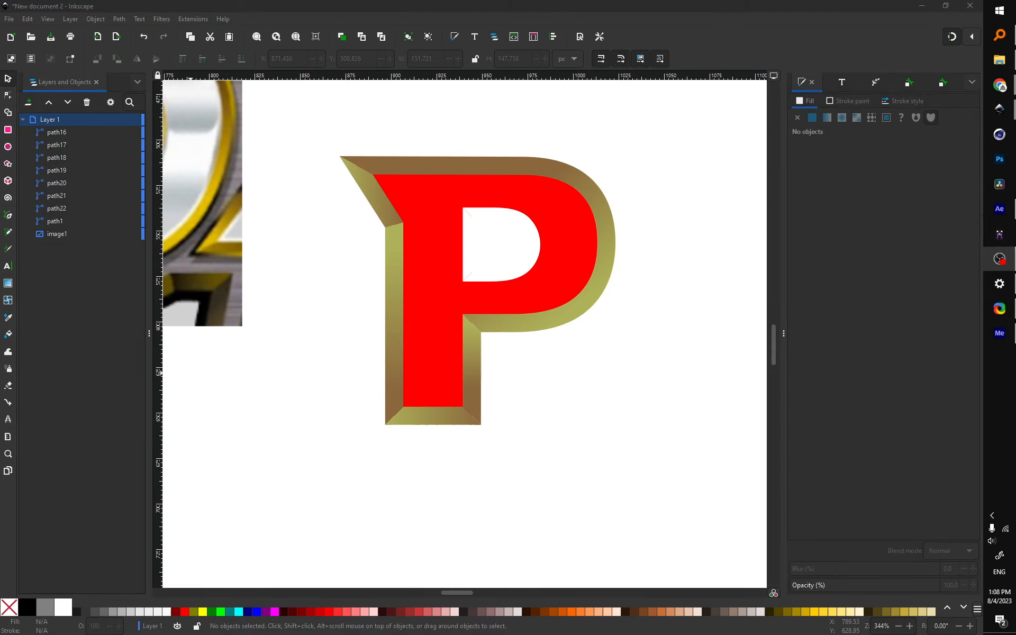